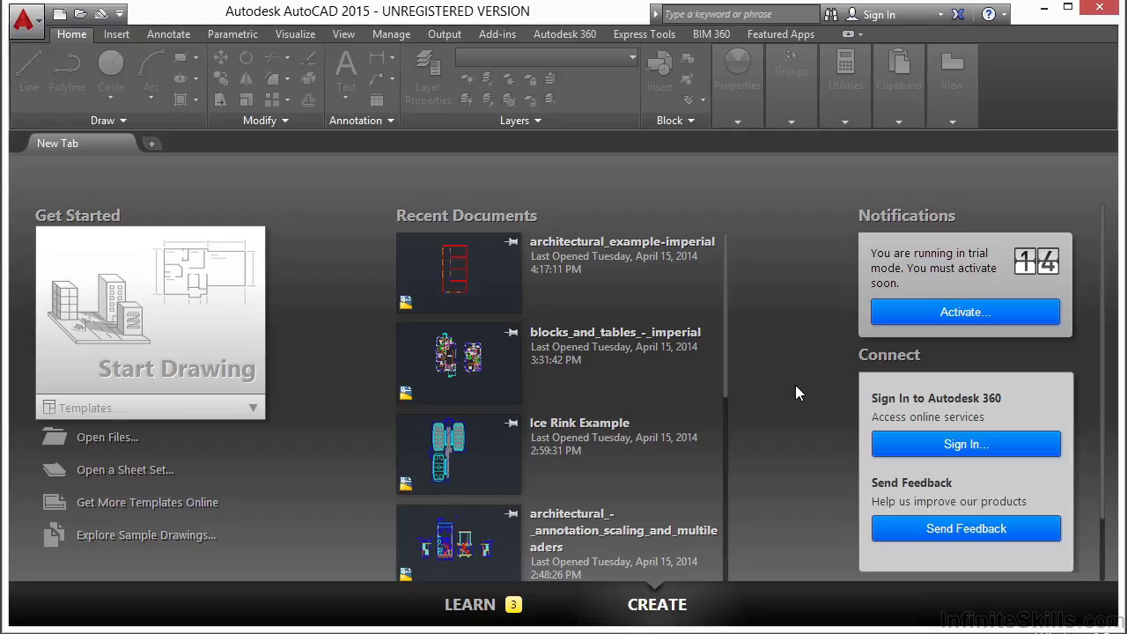
# Step: Open the drawing architectural_example-imperial.dwg from the 09 folder
pyautogui.click(109, 438)
pyautogui.click(494, 181)
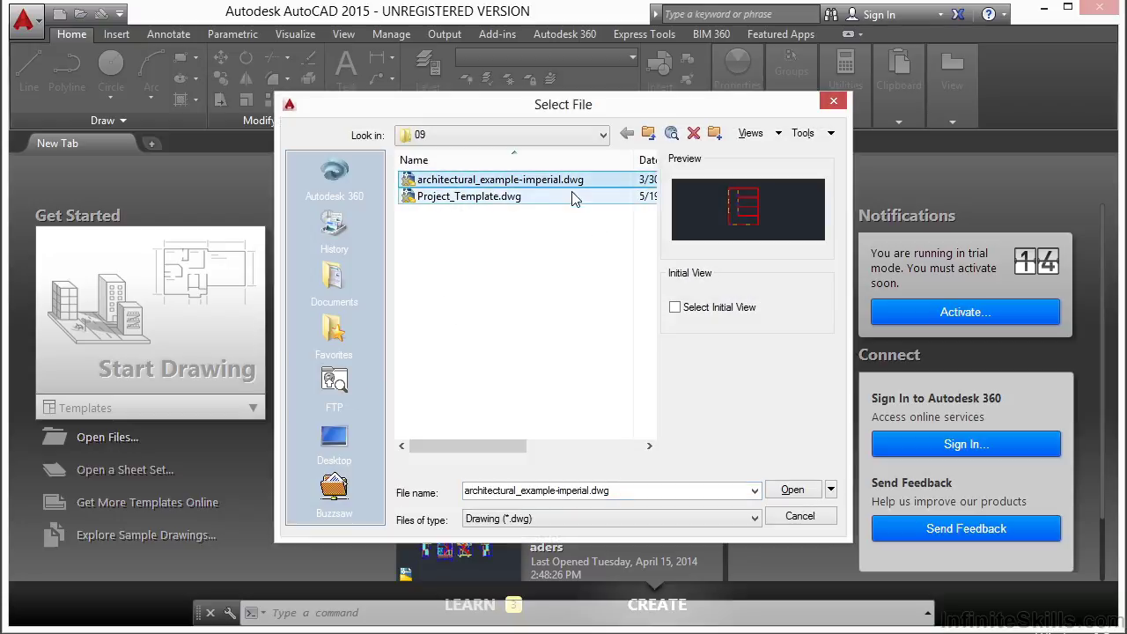
pyautogui.click(792, 490)
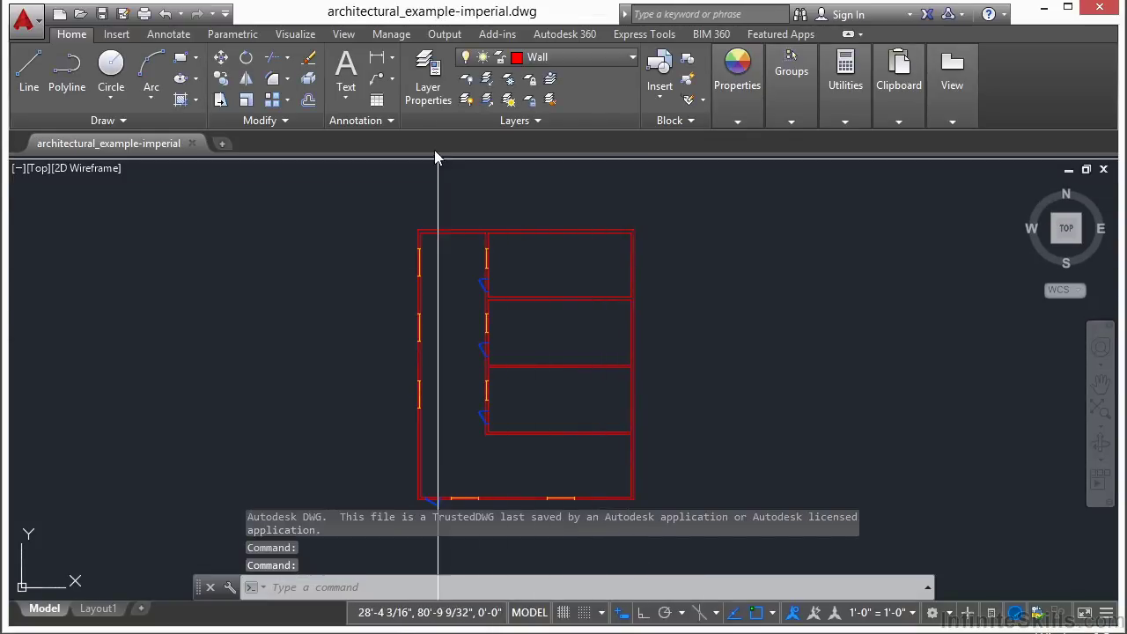
# Step: Create a new layer with the default name in the Layer Properties Manager
pyautogui.moveTo(718, 326); pyautogui.dragTo(440, 322, button='middle')
pyautogui.click(426, 78)
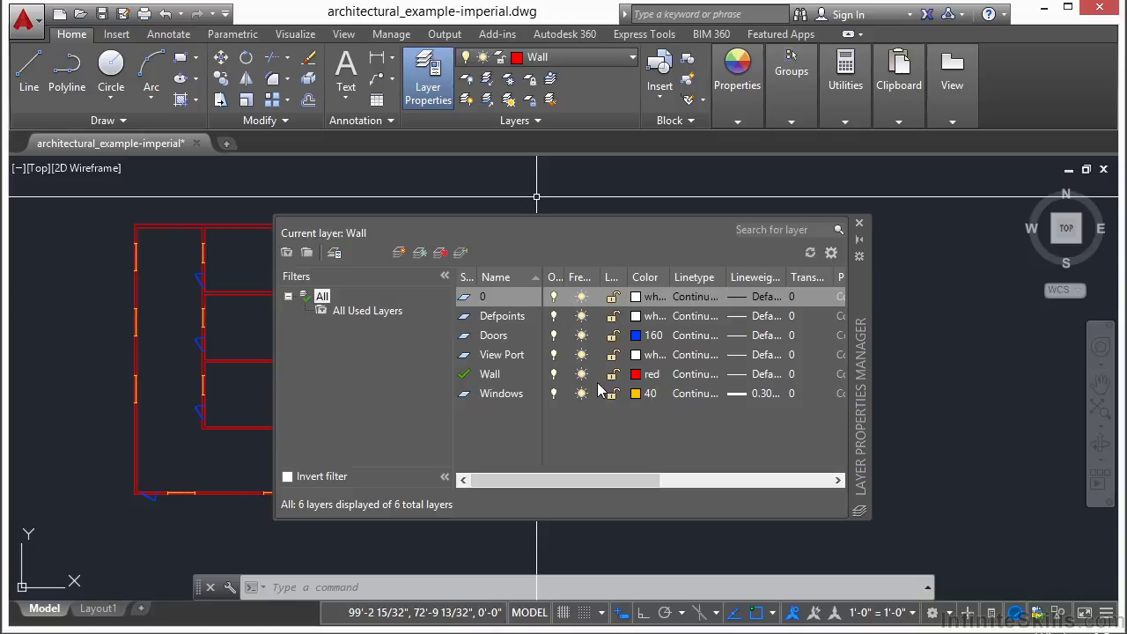
pyautogui.click(401, 254)
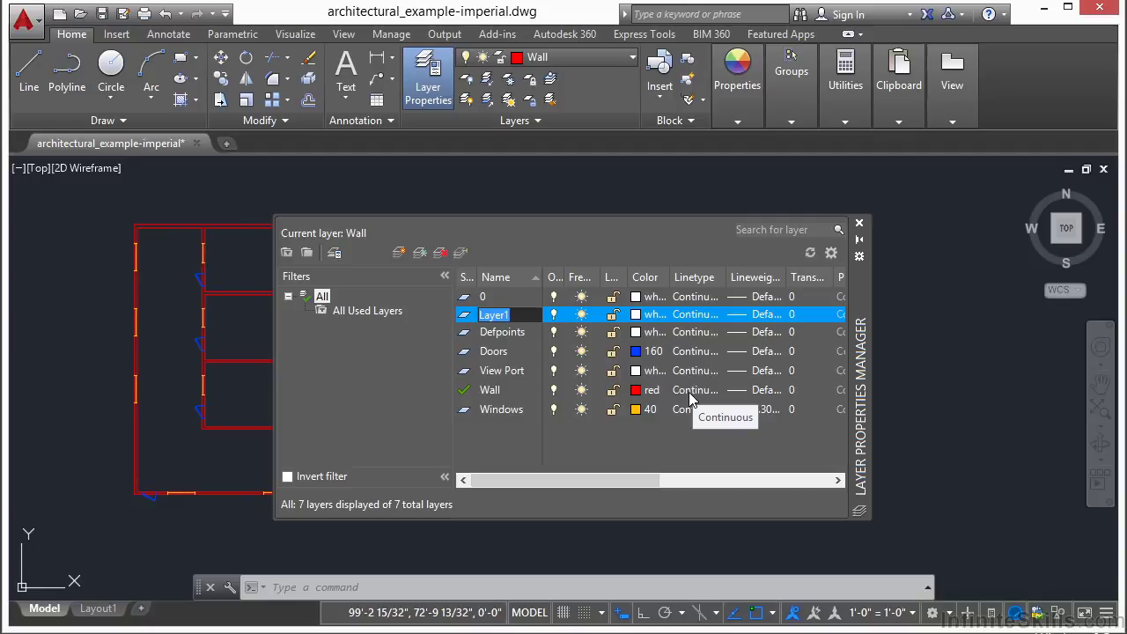
pyautogui.press('Return')
pyautogui.click(576, 318)
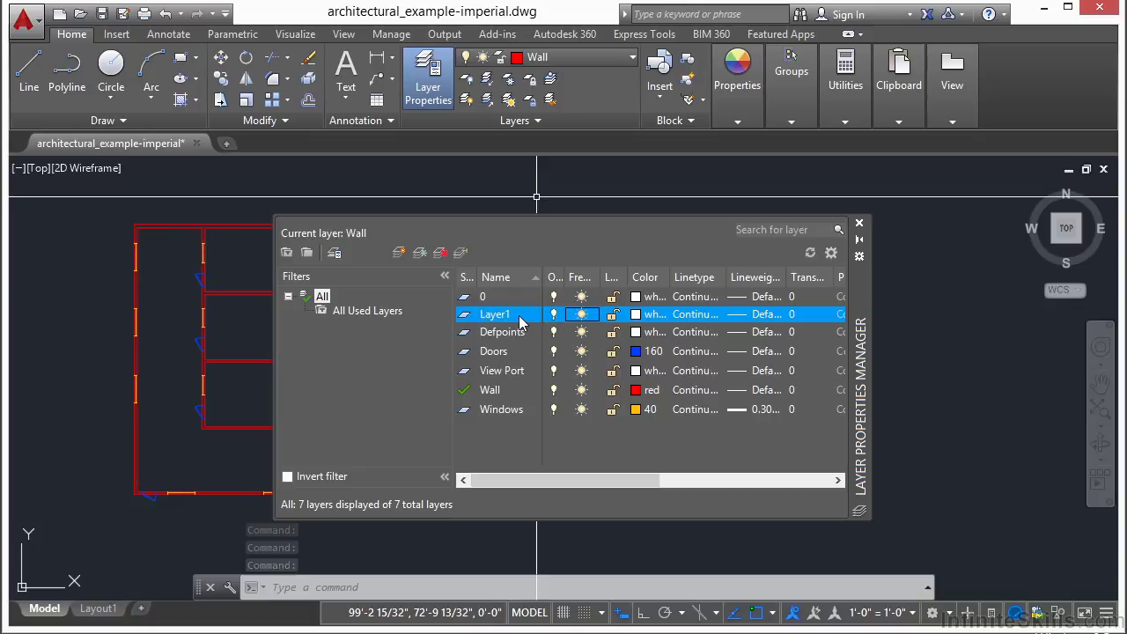
# Step: Make the new layer current, switching to Defpoints and back to the new layer
pyautogui.doubleClick(519, 315)
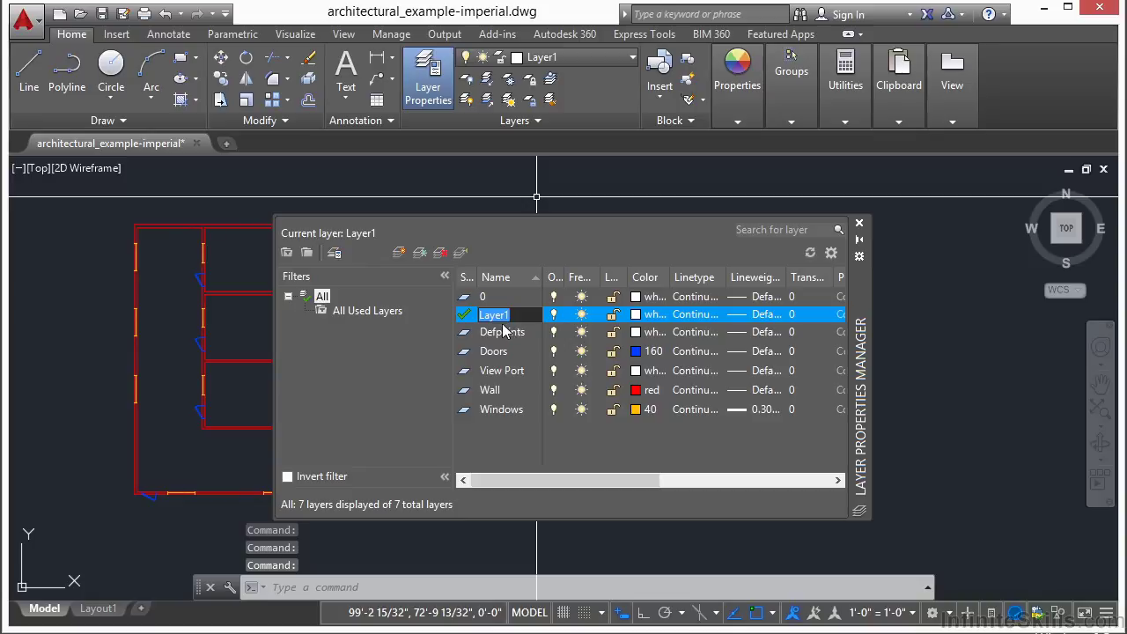
pyautogui.click(465, 314)
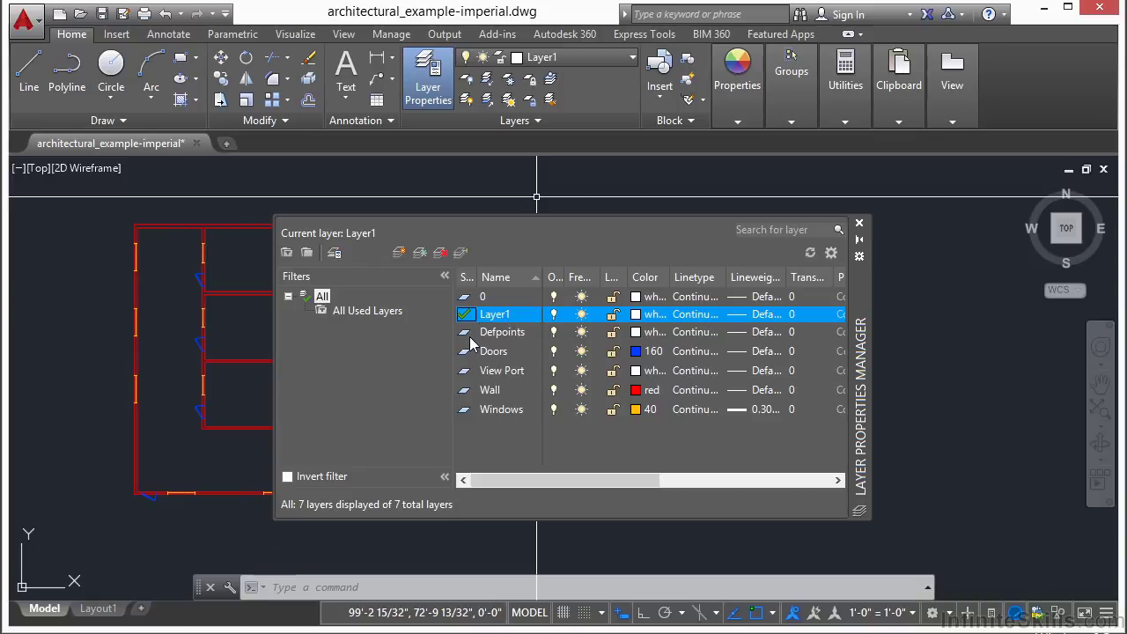
pyautogui.doubleClick(469, 333)
pyautogui.click(466, 318)
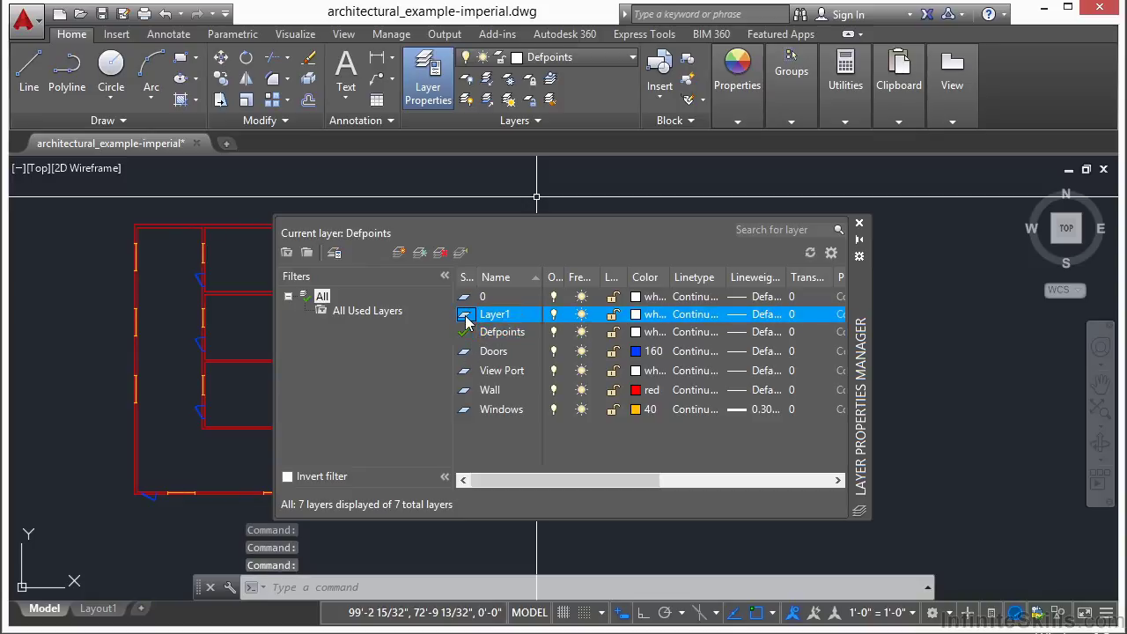
pyautogui.doubleClick(466, 315)
# Step: Rename the new layer as New Layer Name
pyautogui.rightClick(517, 318)
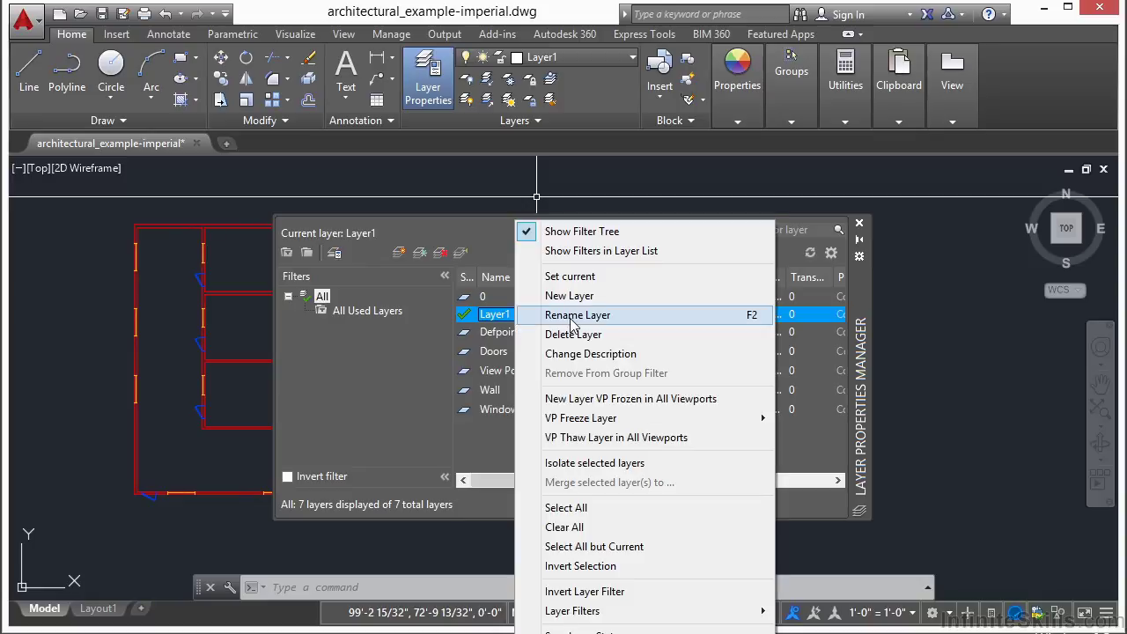
pyautogui.click(711, 326)
pyautogui.write('New Layer Name')
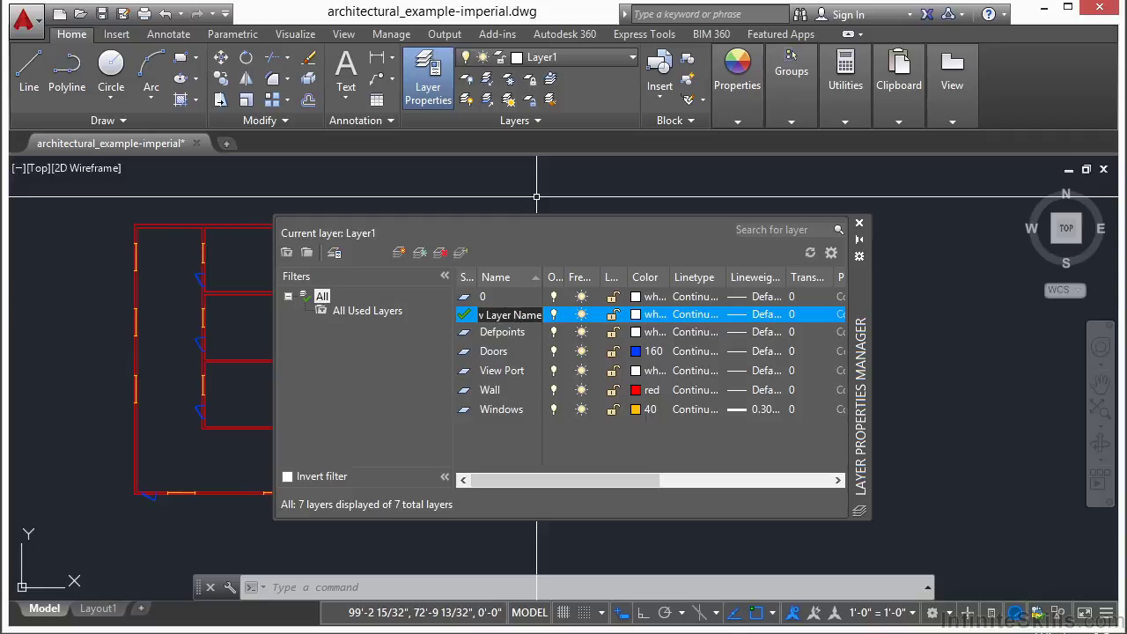
pyautogui.press('Return')
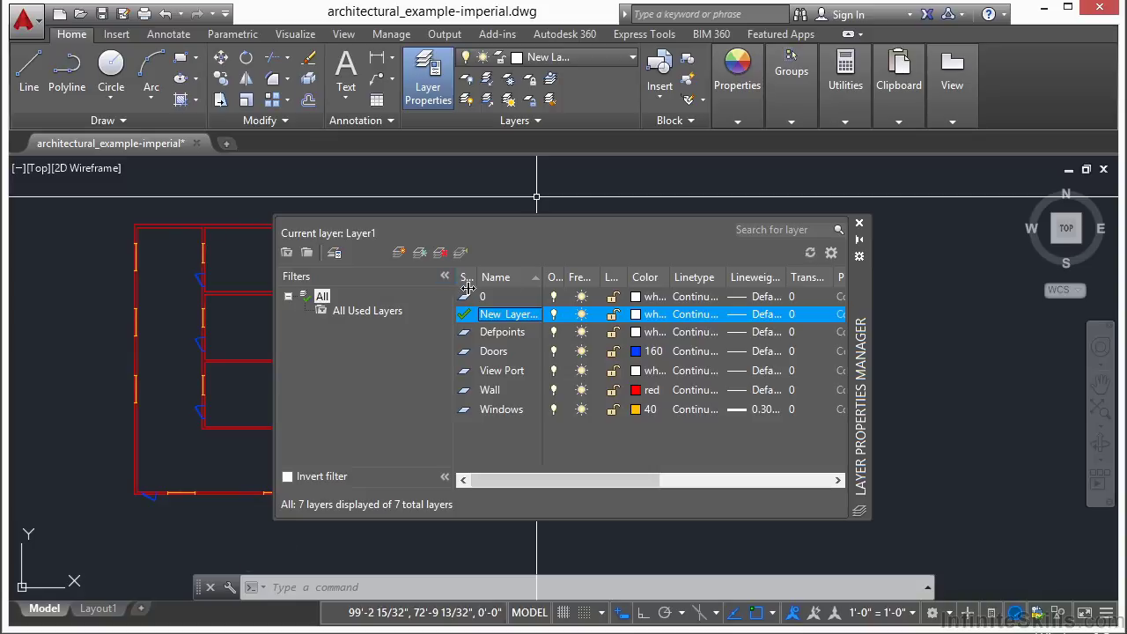
# Step: Widen the Layer Properties Manager to show all property columns through Description, and re-sort the layer list
pyautogui.moveTo(467, 288); pyautogui.dragTo(509, 276)
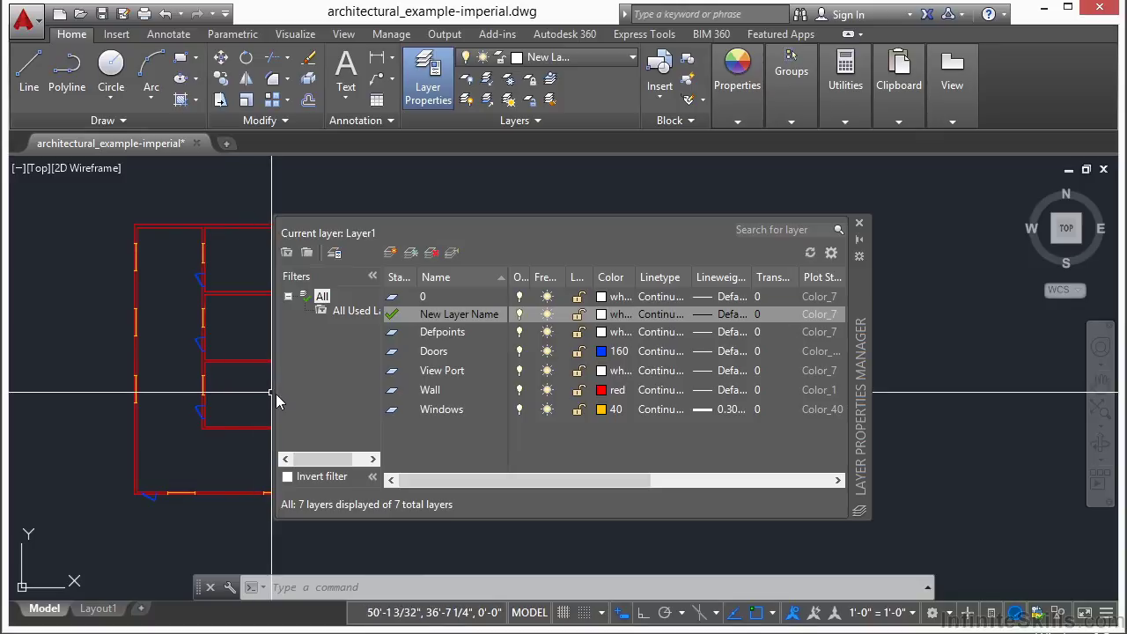
pyautogui.moveTo(280, 399); pyautogui.dragTo(104, 398)
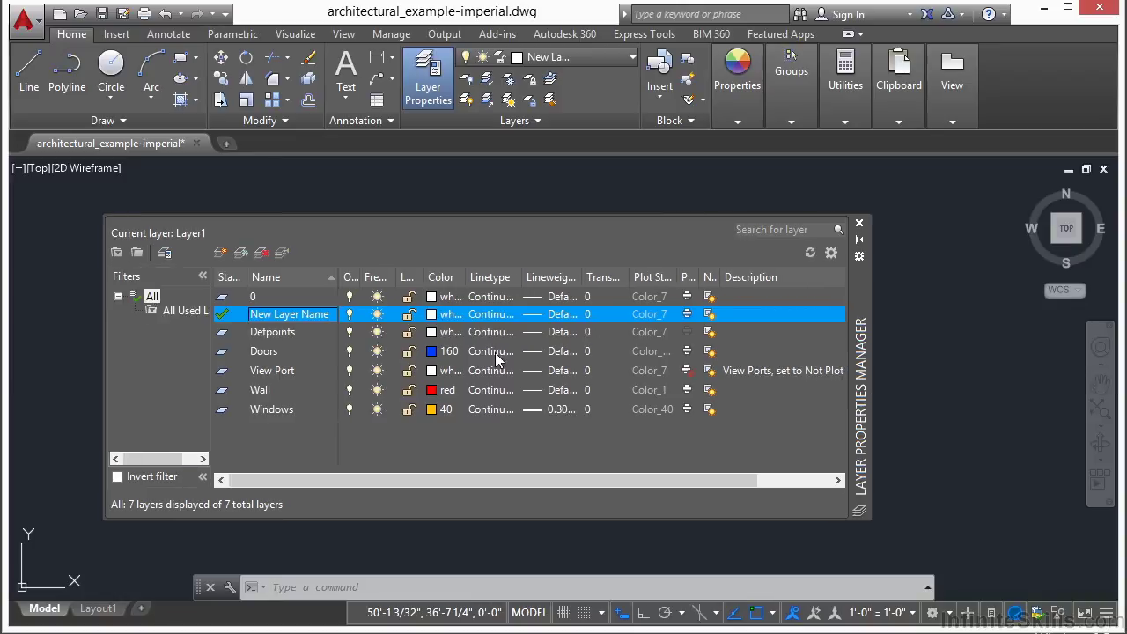
pyautogui.click(885, 350)
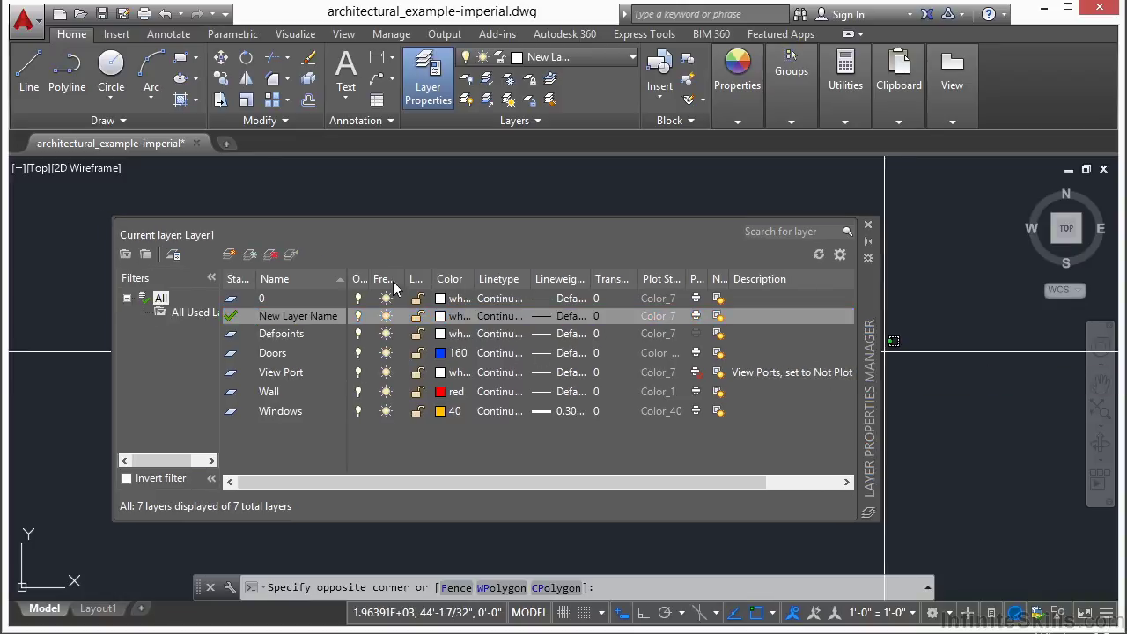
pyautogui.click(582, 239)
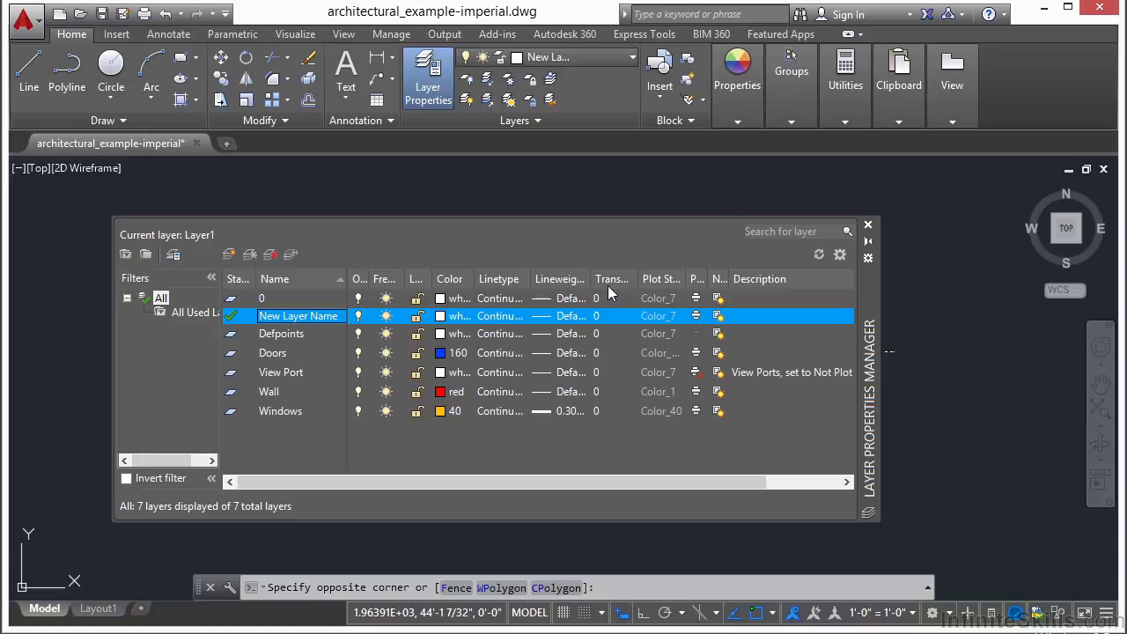
pyautogui.click(551, 278)
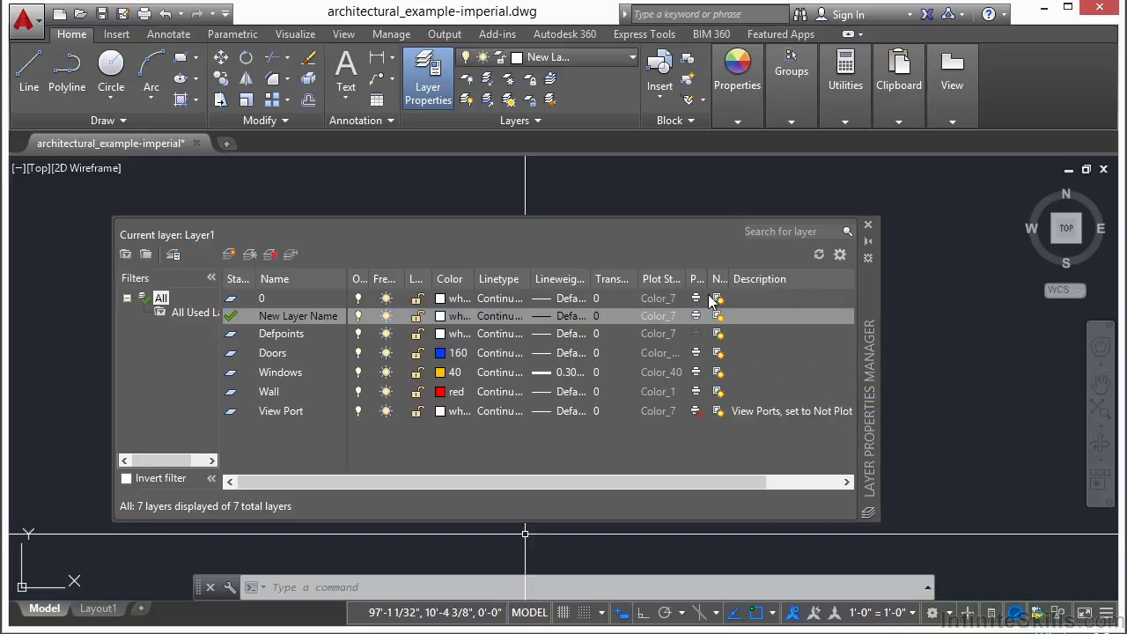
# Step: Hide the Description column in the layer list and display it again
pyautogui.rightClick(803, 281)
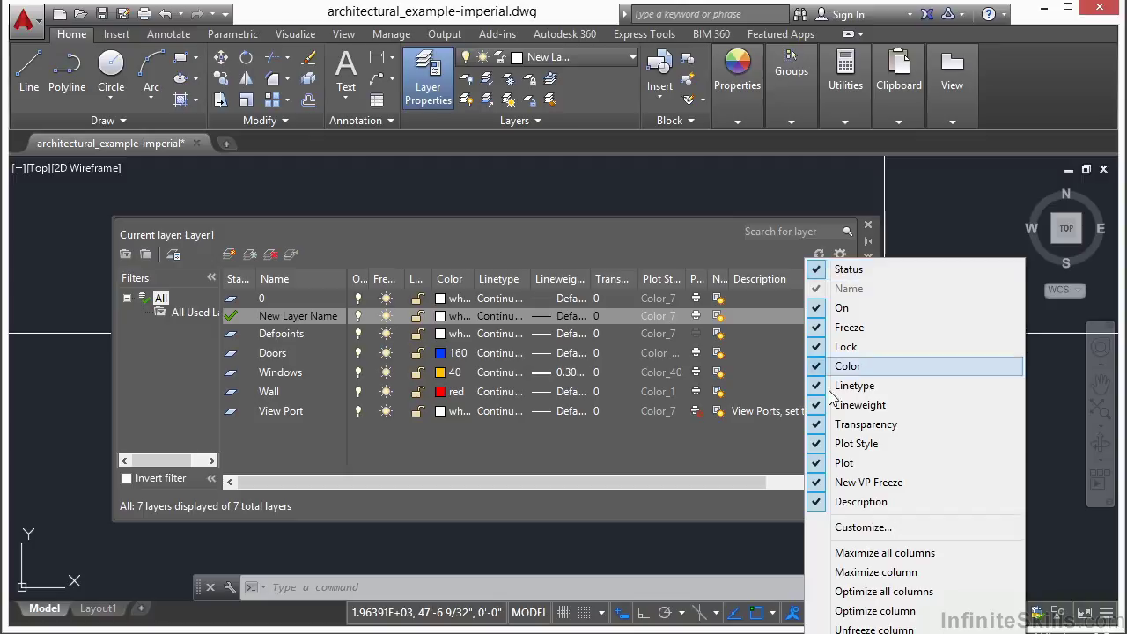
pyautogui.click(819, 500)
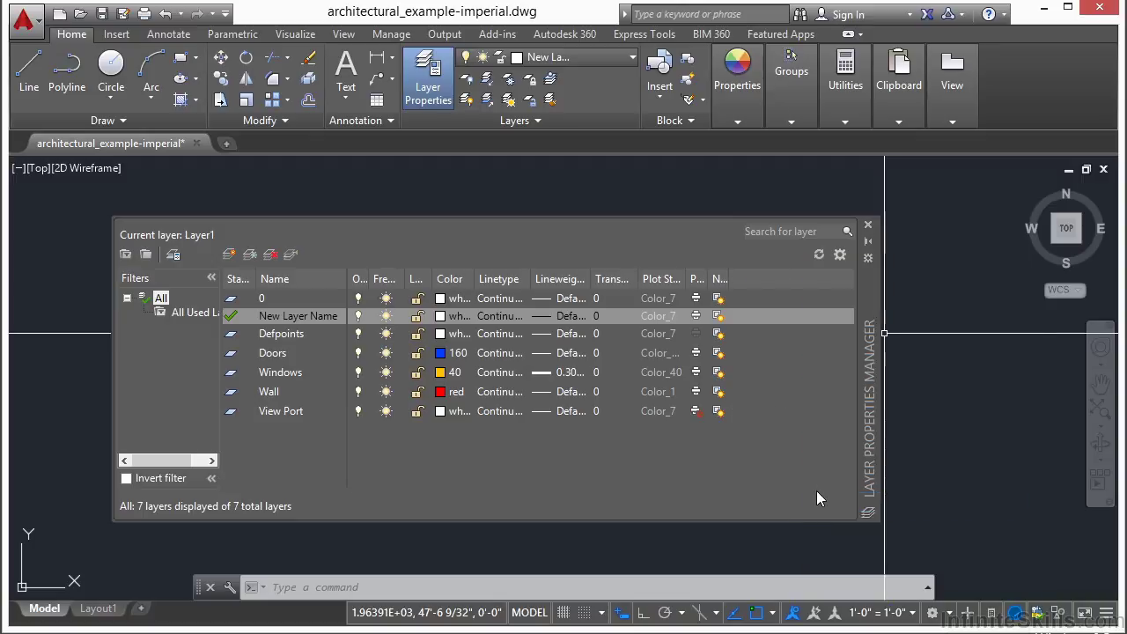
pyautogui.rightClick(776, 279)
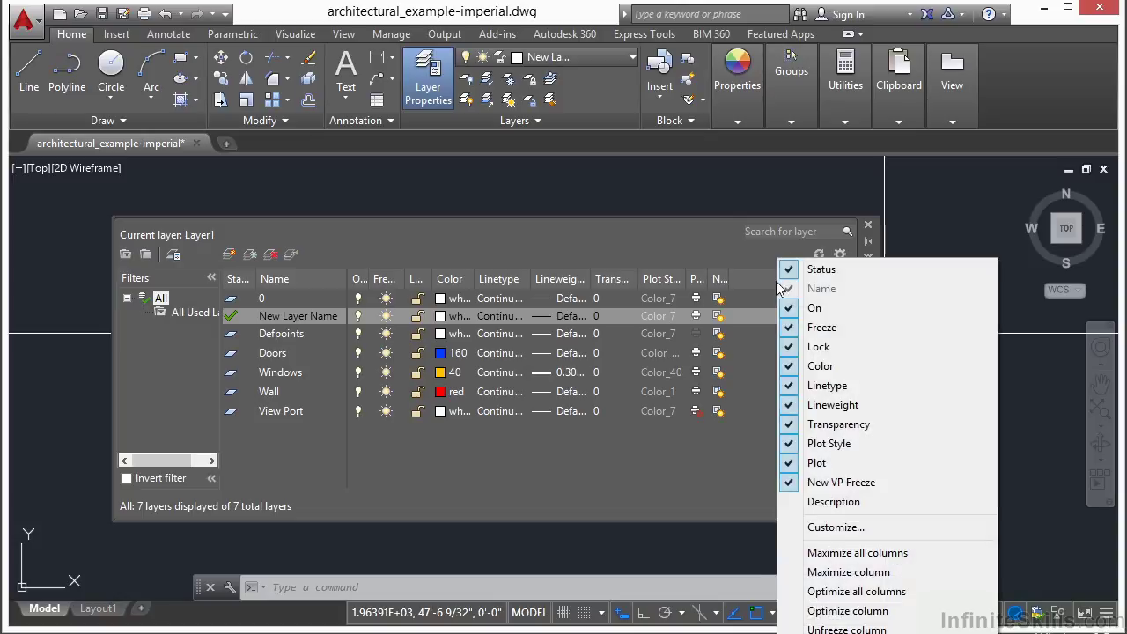
pyautogui.click(796, 500)
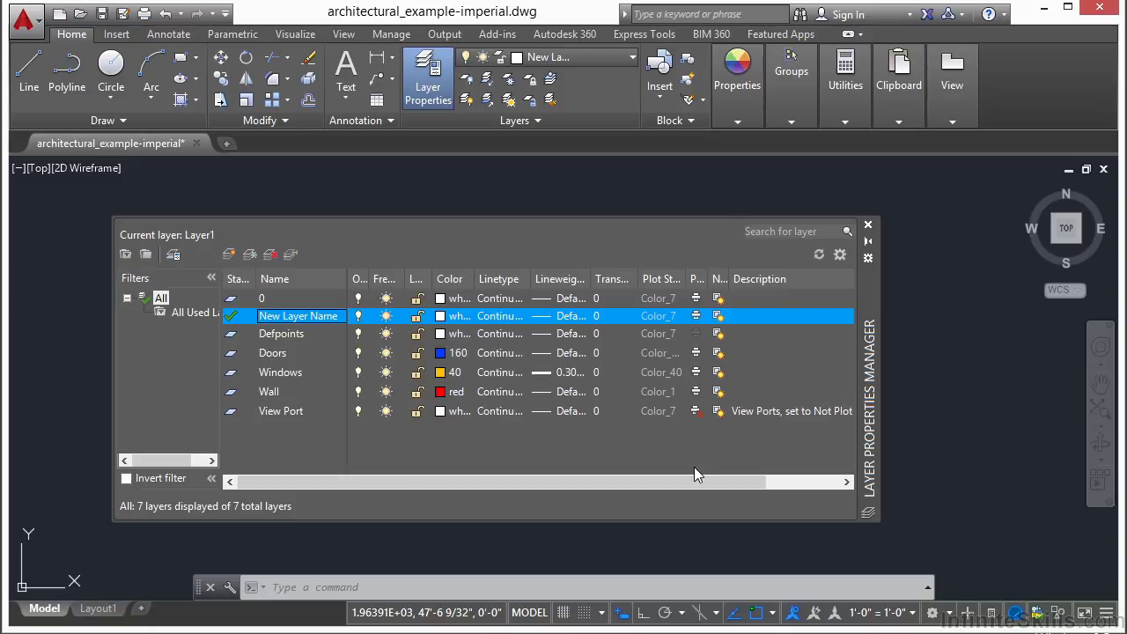
# Step: Select the View Port layer's description and widen the Plot column to show its full heading
pyautogui.moveTo(689, 481); pyautogui.dragTo(763, 489)
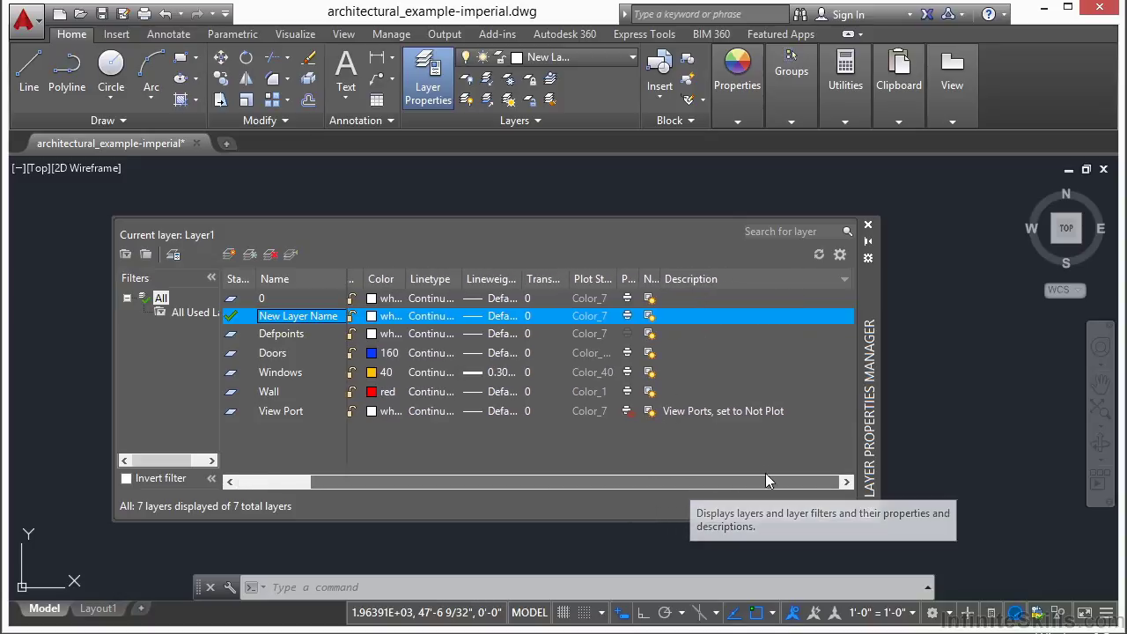
pyautogui.doubleClick(748, 415)
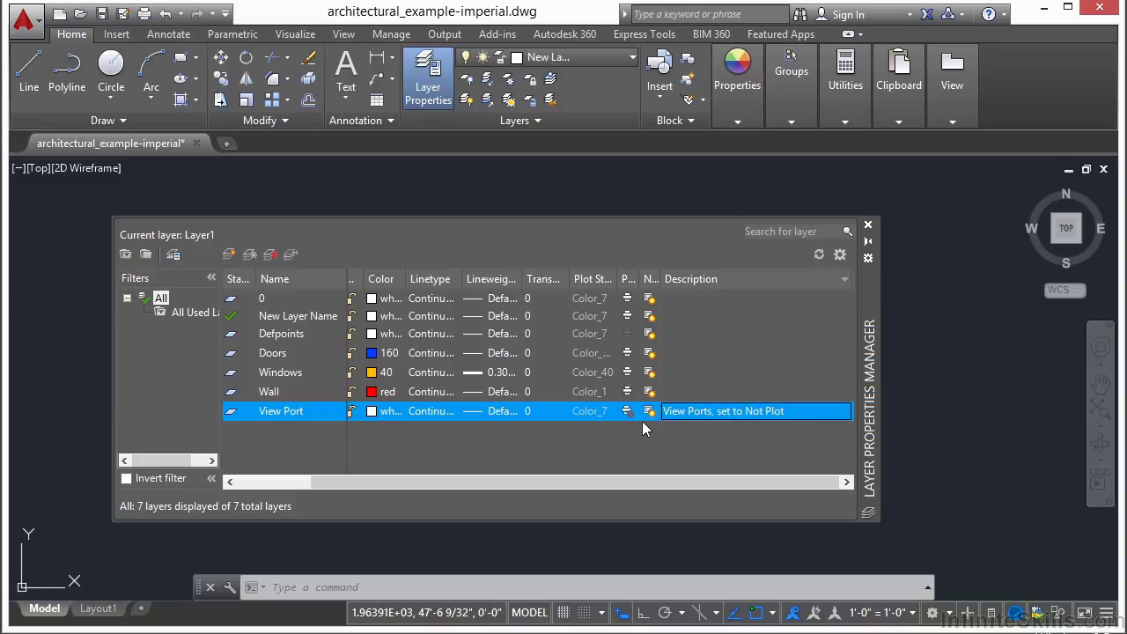
pyautogui.moveTo(640, 278); pyautogui.dragTo(670, 280)
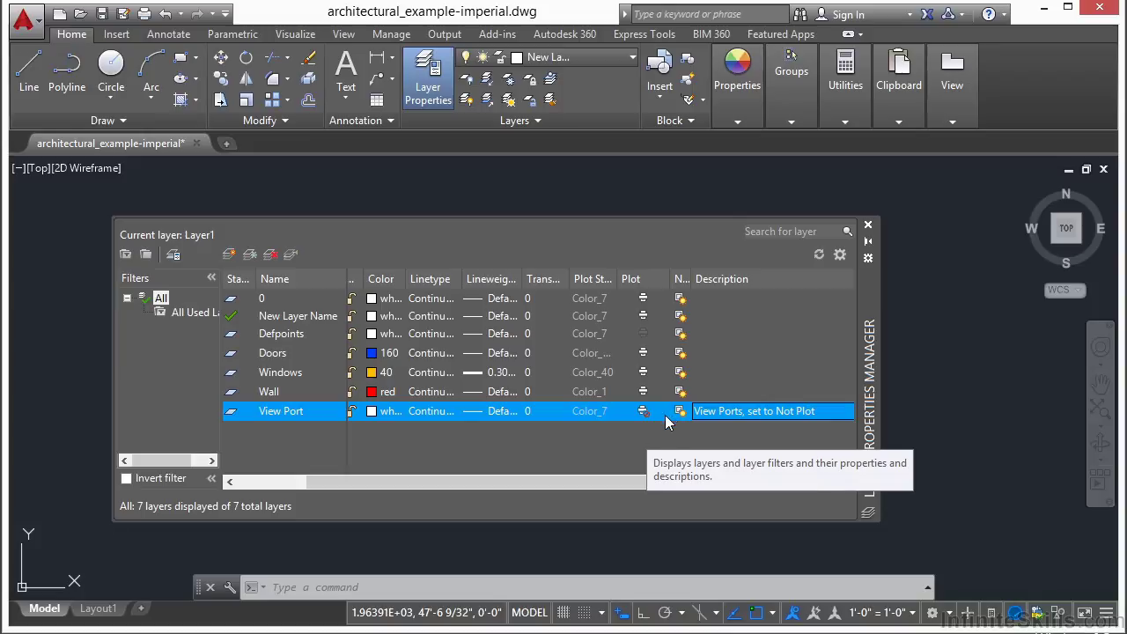
pyautogui.moveTo(621, 482); pyautogui.dragTo(561, 482)
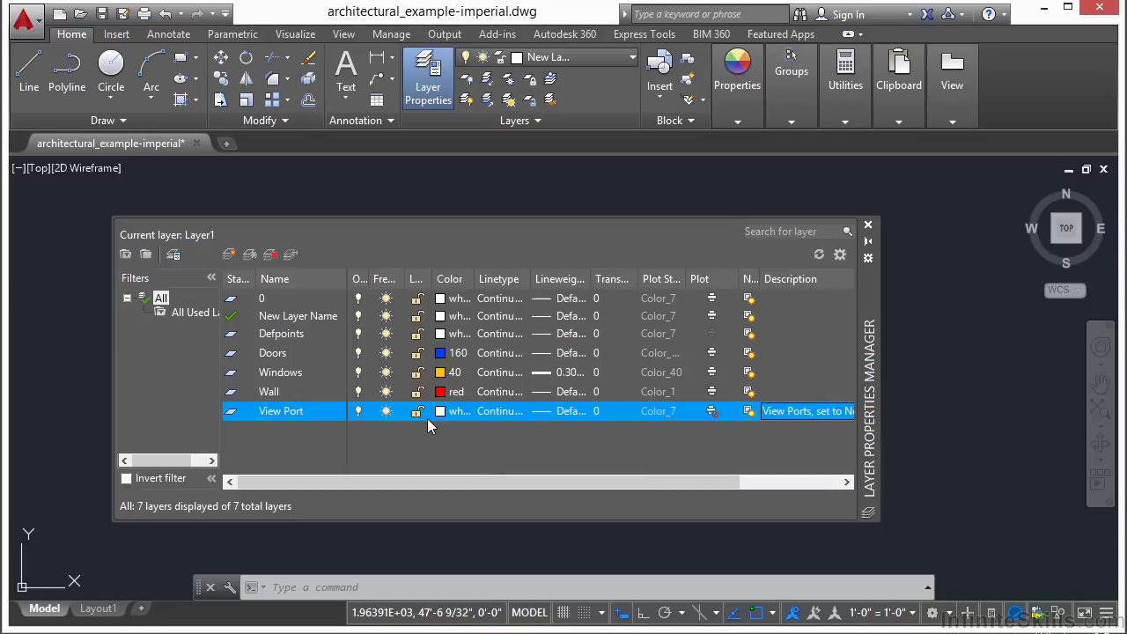
# Step: Turn the View Port, Windows and New Layer Name layers off together, keeping the current layer on, and turn them back on
pyautogui.keyDown('shift'); pyautogui.click(280, 353); pyautogui.keyUp('shift')
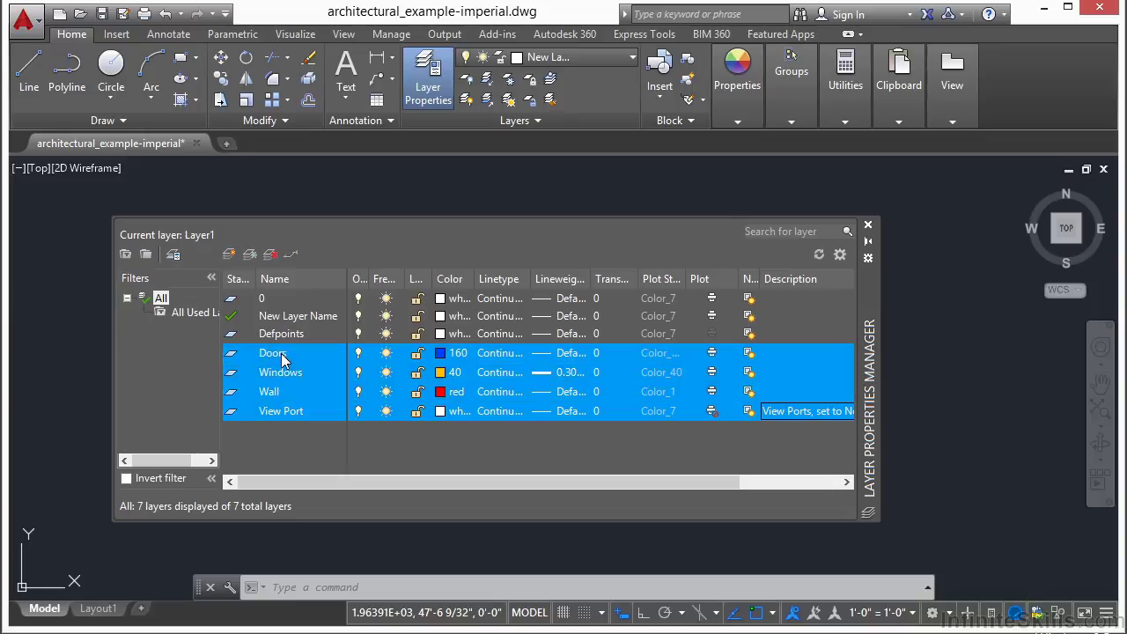
pyautogui.click(293, 413)
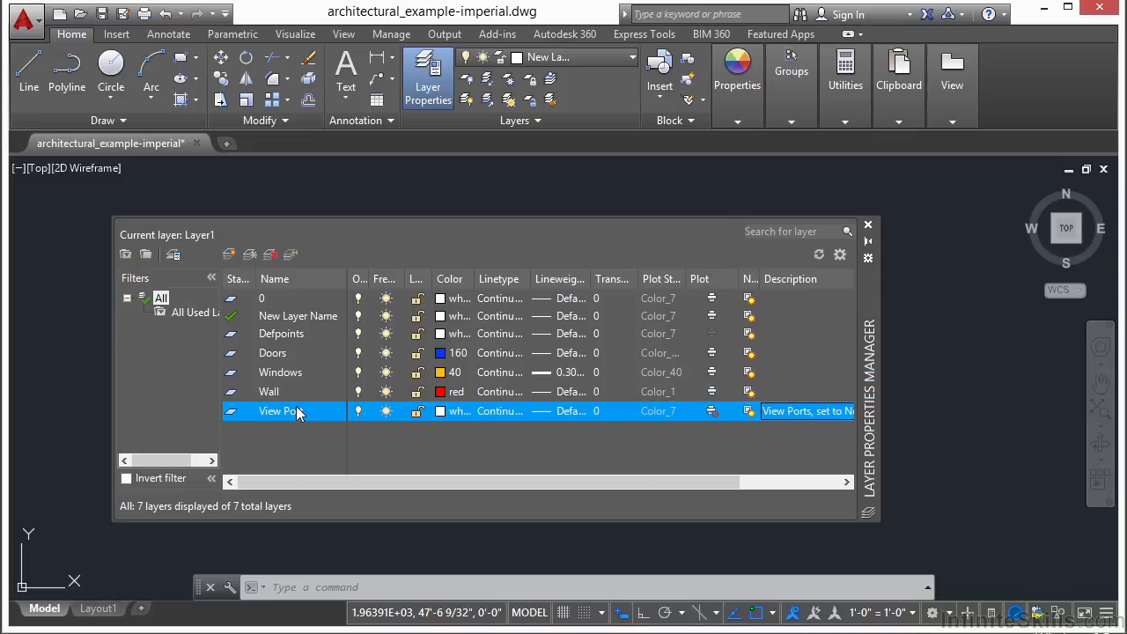
pyautogui.keyDown('ctrl'); pyautogui.click(281, 374); pyautogui.keyUp('ctrl')
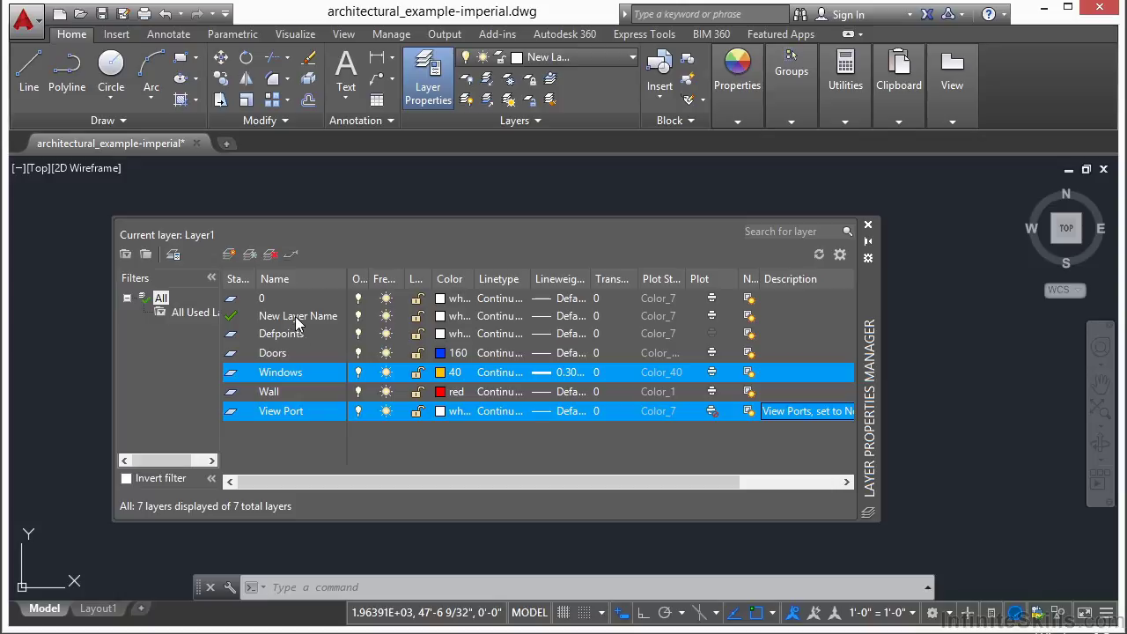
pyautogui.keyDown('ctrl'); pyautogui.click(297, 318); pyautogui.keyUp('ctrl')
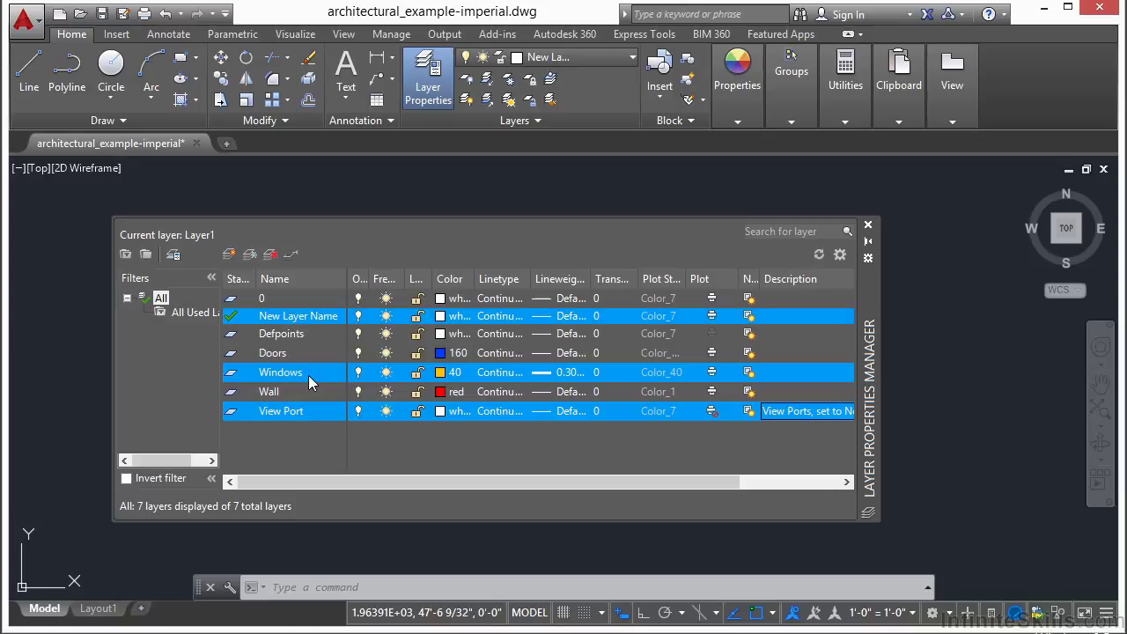
pyautogui.click(358, 373)
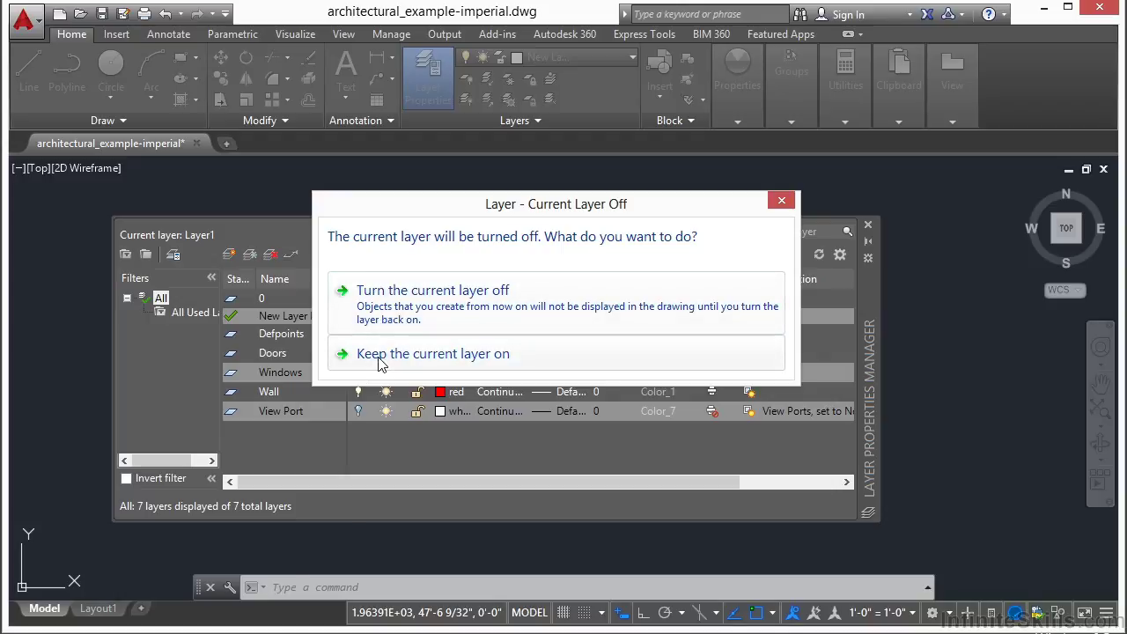
pyautogui.click(369, 354)
pyautogui.click(357, 372)
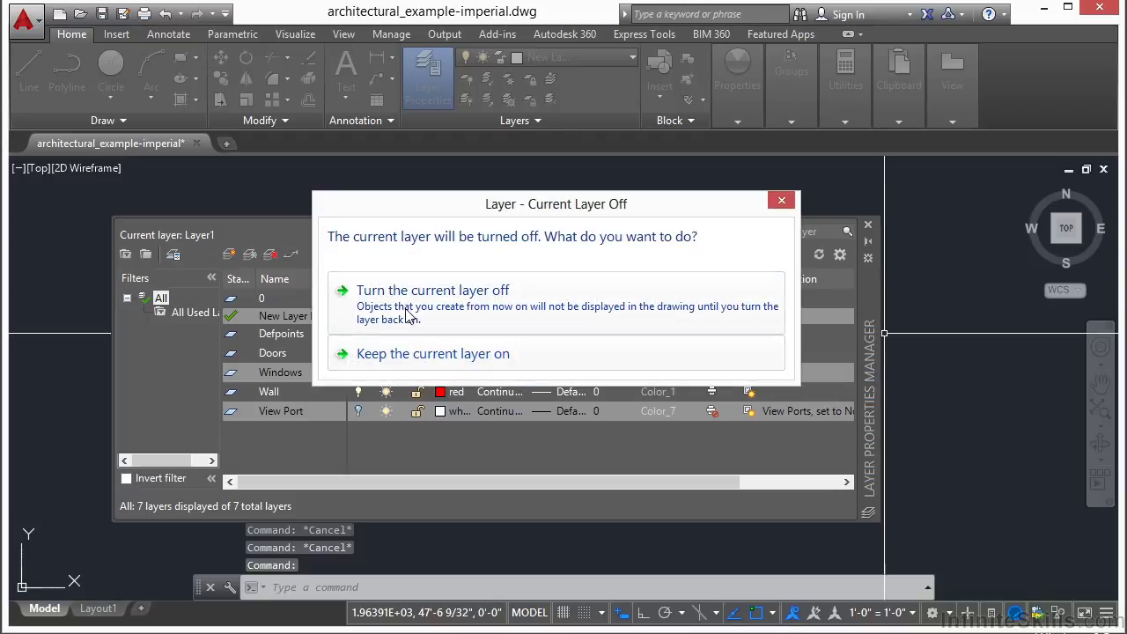
pyautogui.click(421, 364)
pyautogui.click(367, 376)
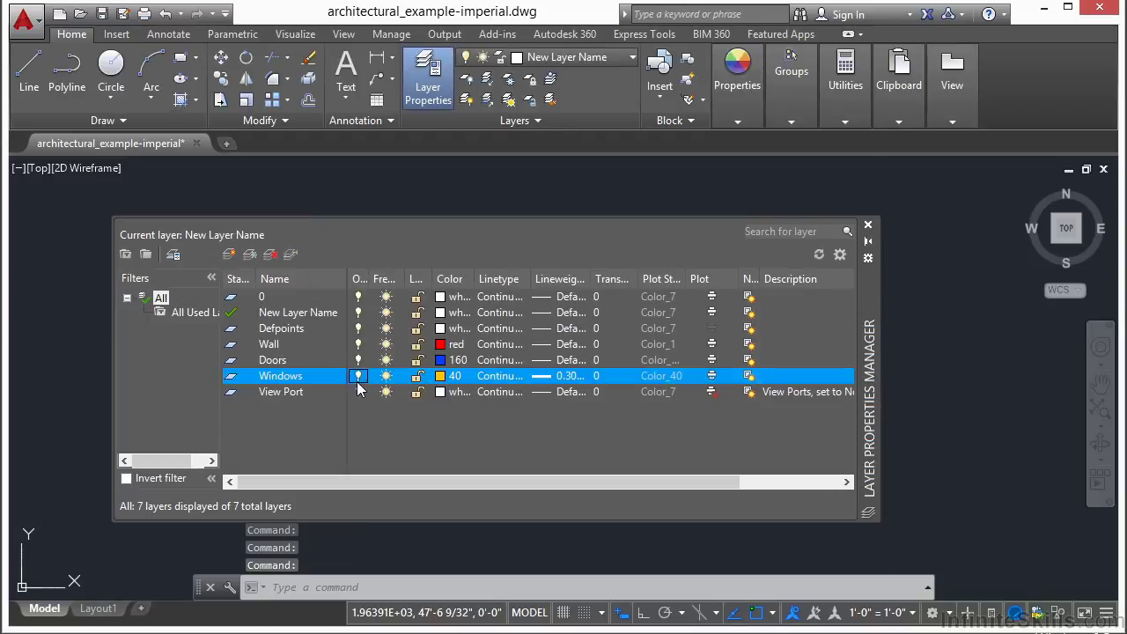
pyautogui.click(357, 393)
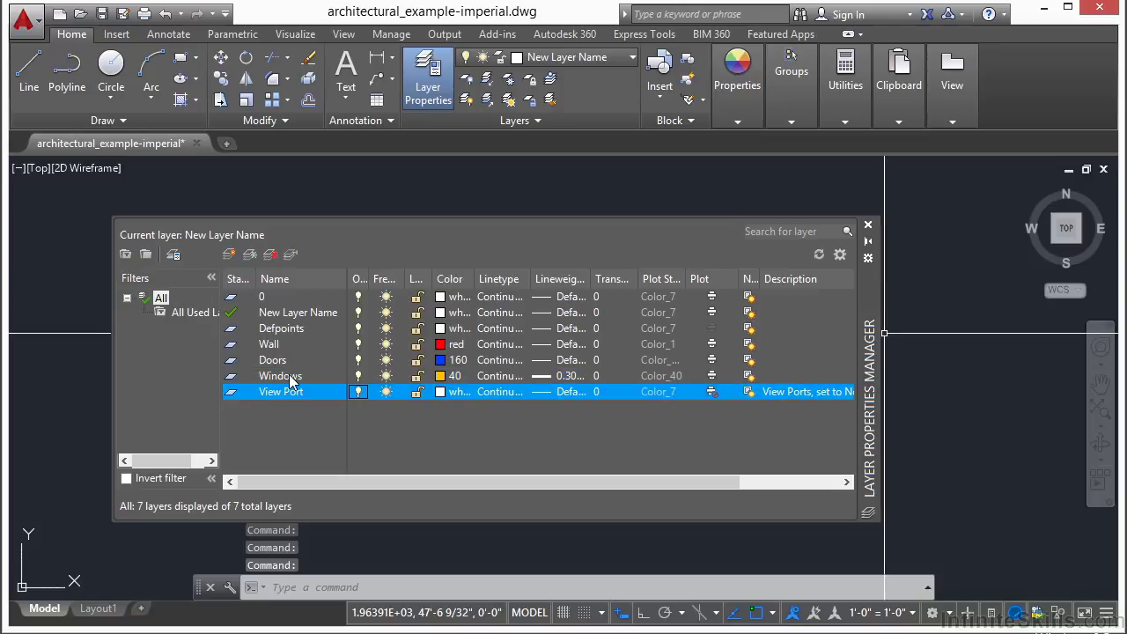
# Step: Set the color of the Doors, Windows and View Port layers to cyan together
pyautogui.keyDown('shift'); pyautogui.click(273, 359); pyautogui.keyUp('shift')
pyautogui.click(440, 360)
pyautogui.doubleClick(471, 368)
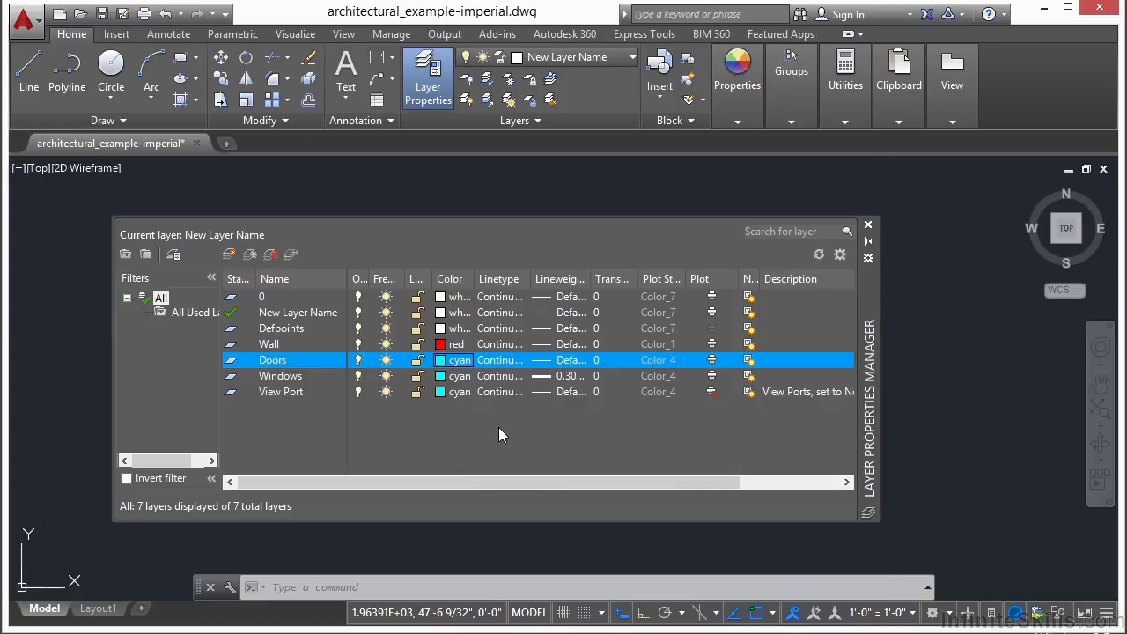
# Step: Widen the New VP Freeze column to show more of its heading
pyautogui.moveTo(544, 482); pyautogui.dragTo(608, 482)
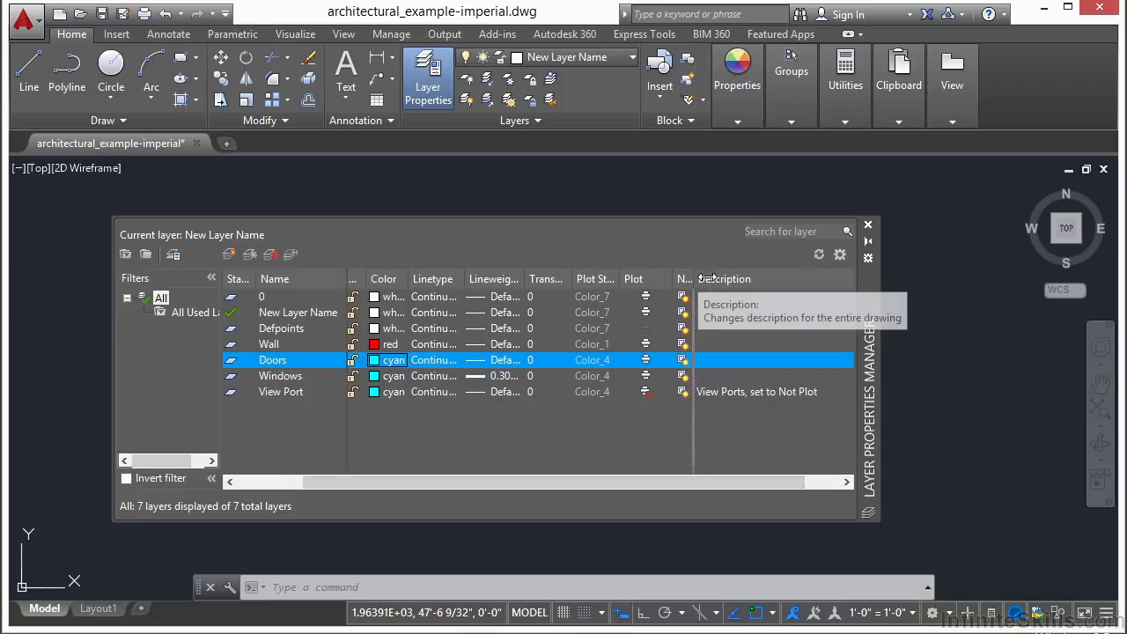
pyautogui.moveTo(695, 278); pyautogui.dragTo(732, 279)
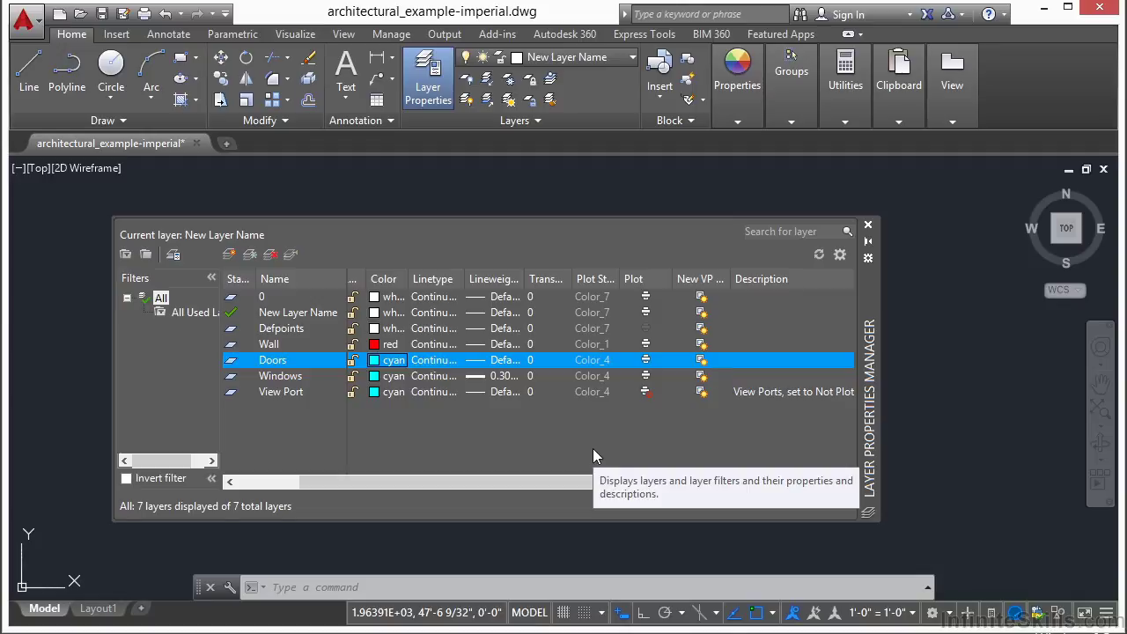
# Step: Freeze the Doors layer in new viewports and close the Layer Properties Manager
pyautogui.click(701, 359)
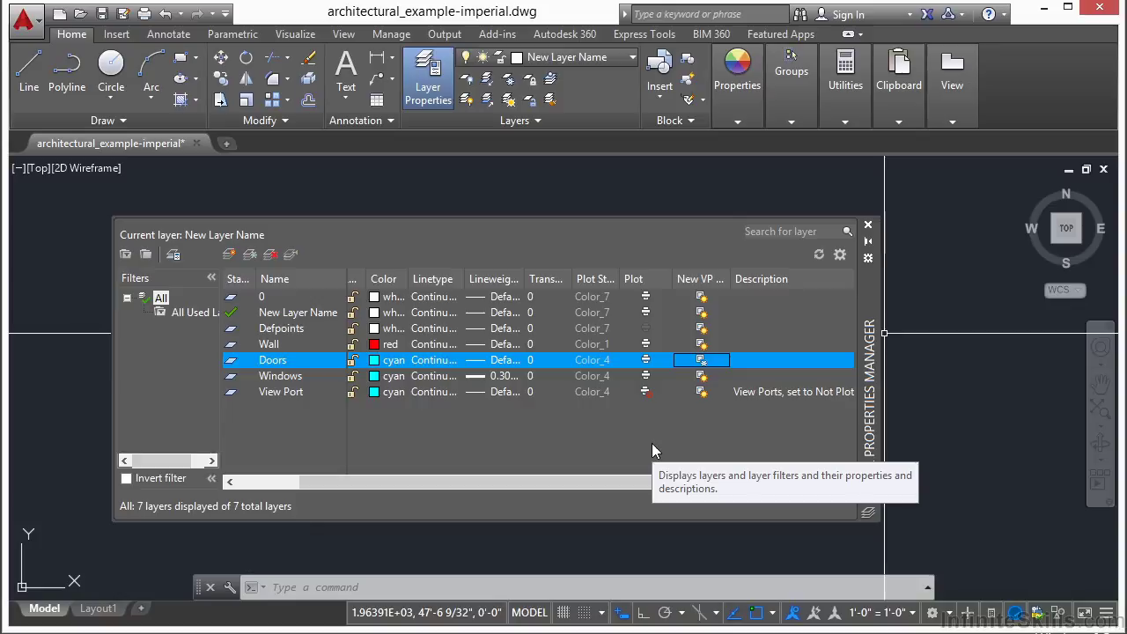
pyautogui.click(867, 226)
# Step: Switch to Layout1 and delete the existing viewport from the sheet
pyautogui.click(99, 608)
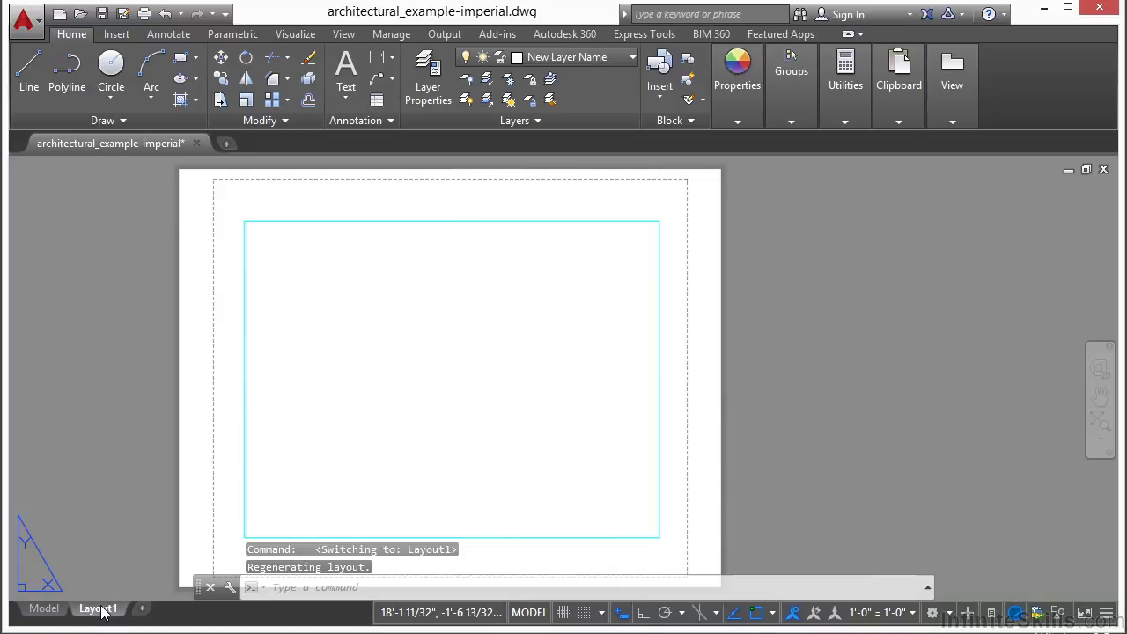
pyautogui.click(702, 326)
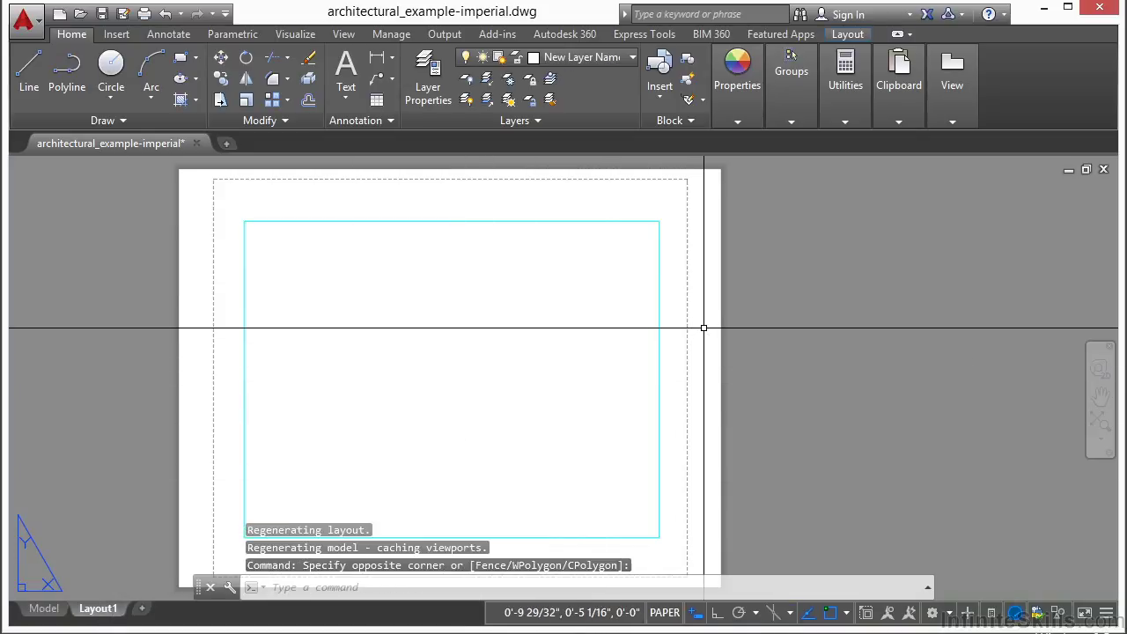
pyautogui.scroll(-3, 585, 273)
pyautogui.click(557, 264)
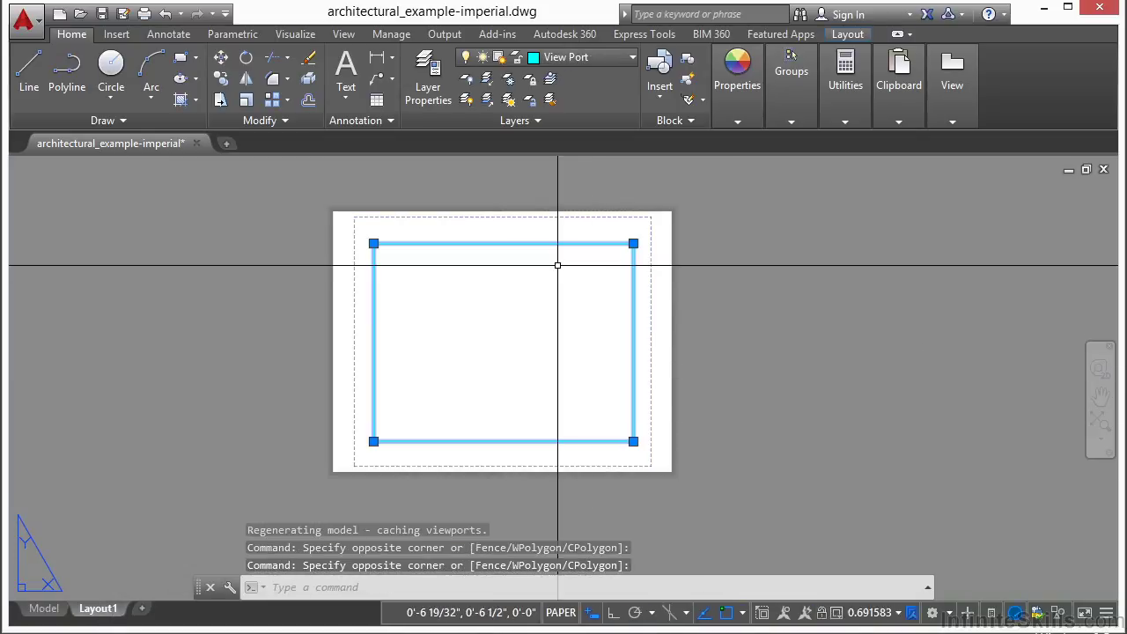
pyautogui.press('Delete')
pyautogui.click(557, 275)
pyautogui.write('vports')
pyautogui.press('Return')
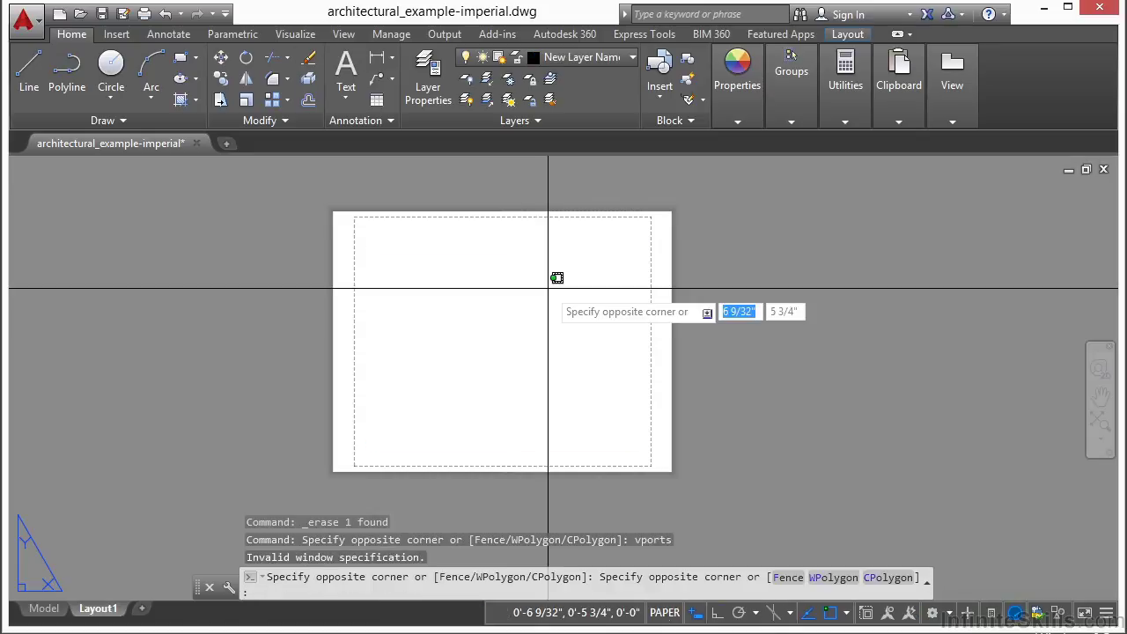
pyautogui.press('Escape')
# Step: Create a Single viewport with VPORTS, spanning a rectangle inside the sheet's printable area
pyautogui.write('vports')
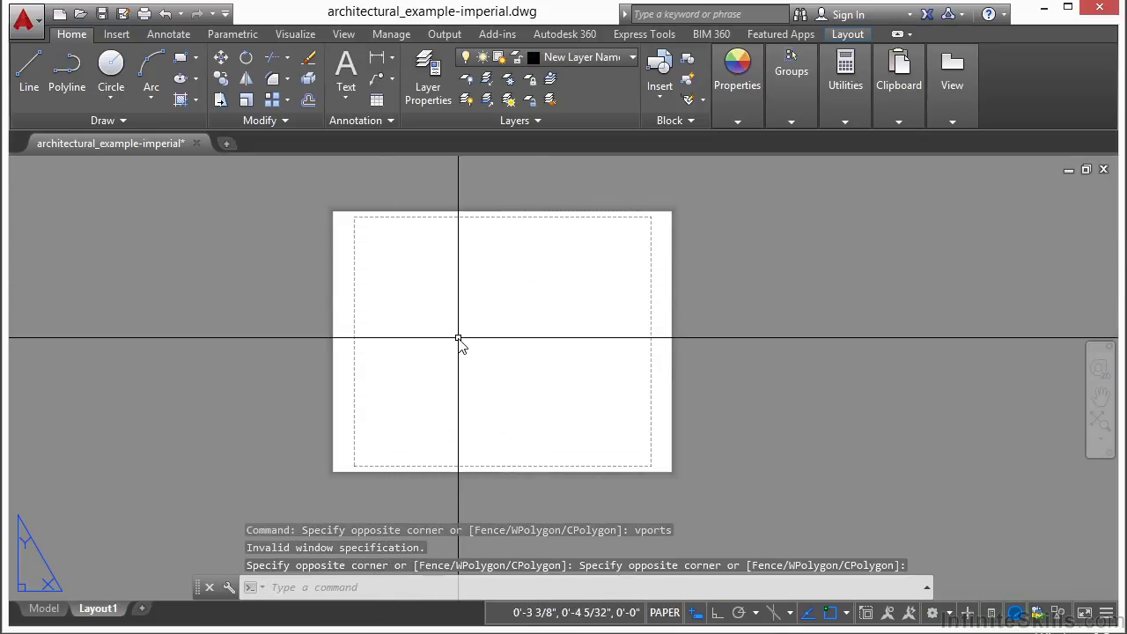
pyautogui.press('Return')
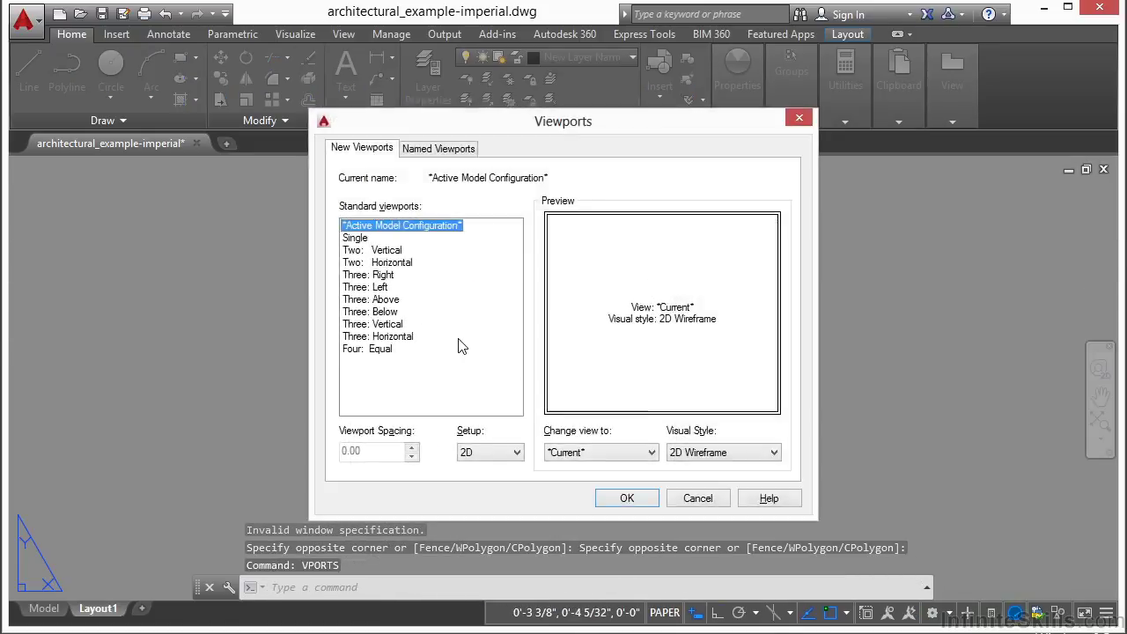
pyautogui.click(360, 238)
pyautogui.click(605, 494)
pyautogui.click(386, 429)
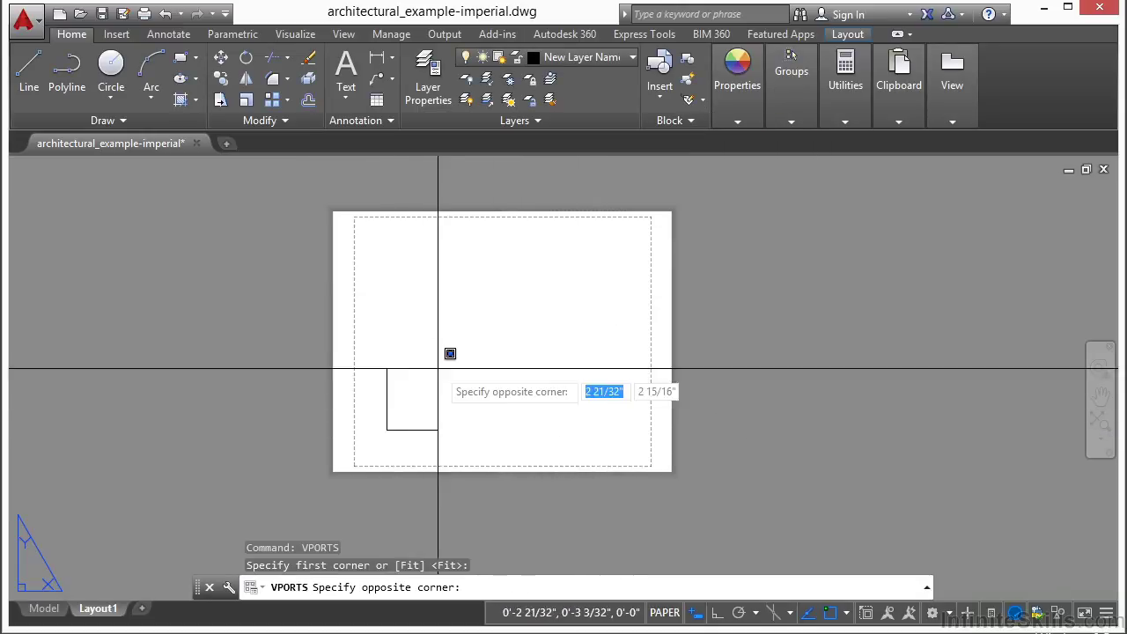
pyautogui.click(574, 270)
# Step: Activate the new viewport and thaw the Doors layer in it, widening the VP Freeze column to show its heading
pyautogui.scroll(10, 425, 275)
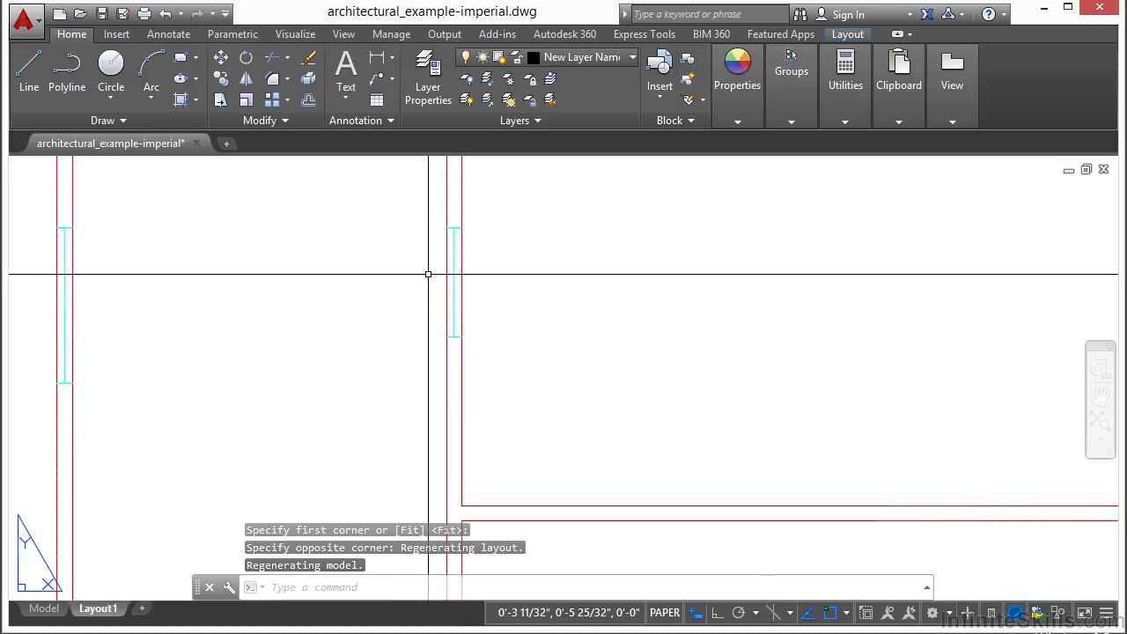
pyautogui.scroll(-6, 448, 385)
pyautogui.scroll(-3, 554, 329)
pyautogui.doubleClick(554, 329)
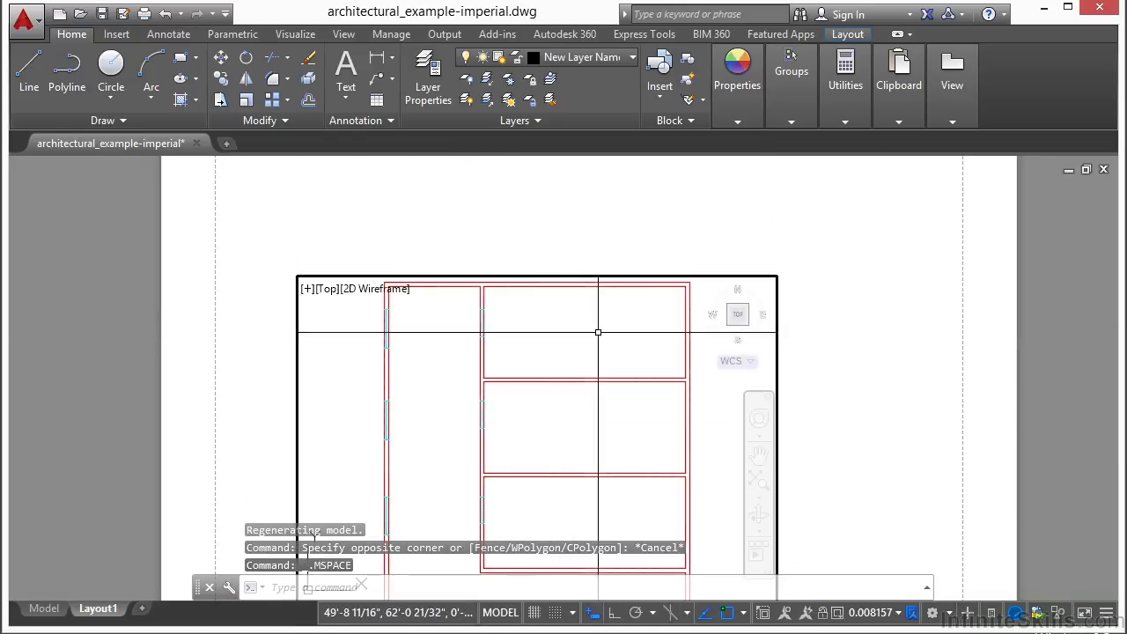
pyautogui.click(425, 78)
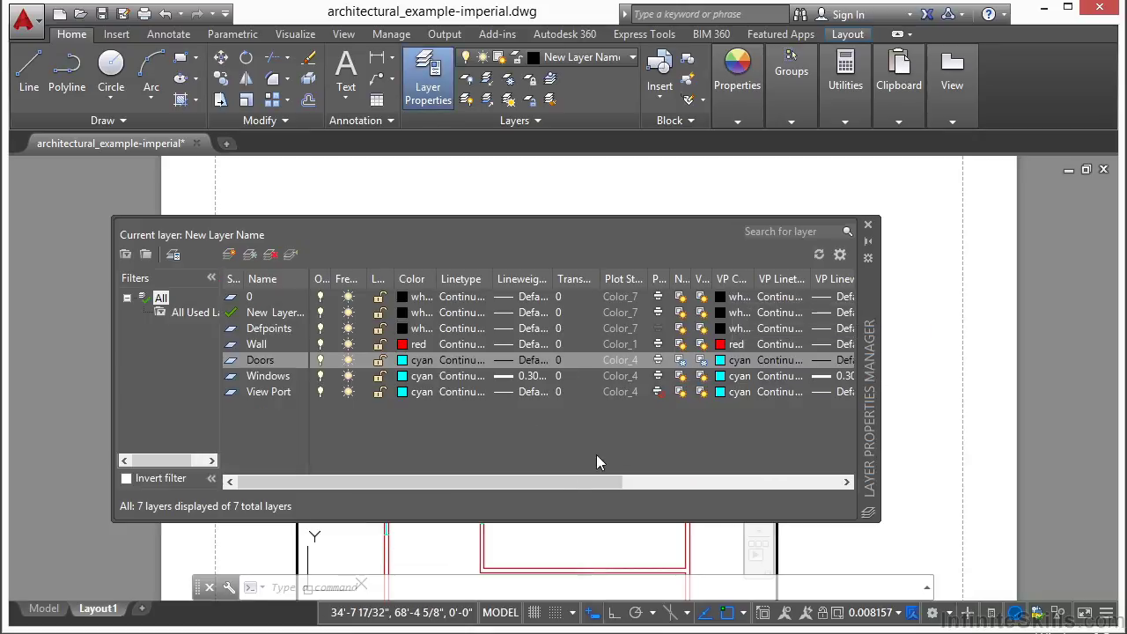
pyautogui.click(684, 485)
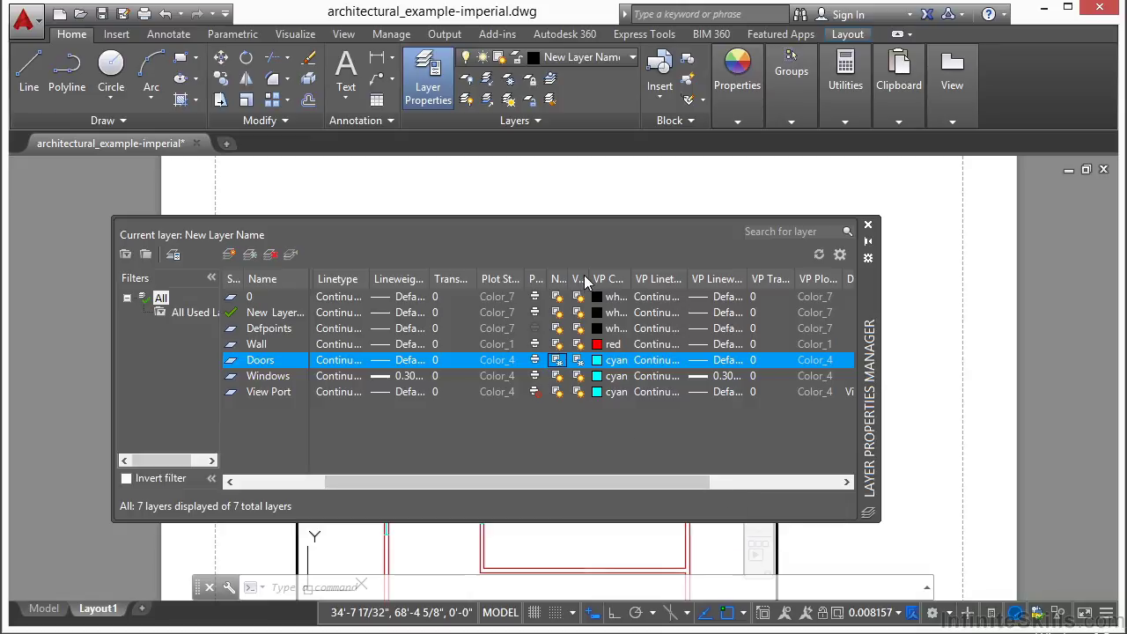
pyautogui.moveTo(590, 278); pyautogui.dragTo(616, 278)
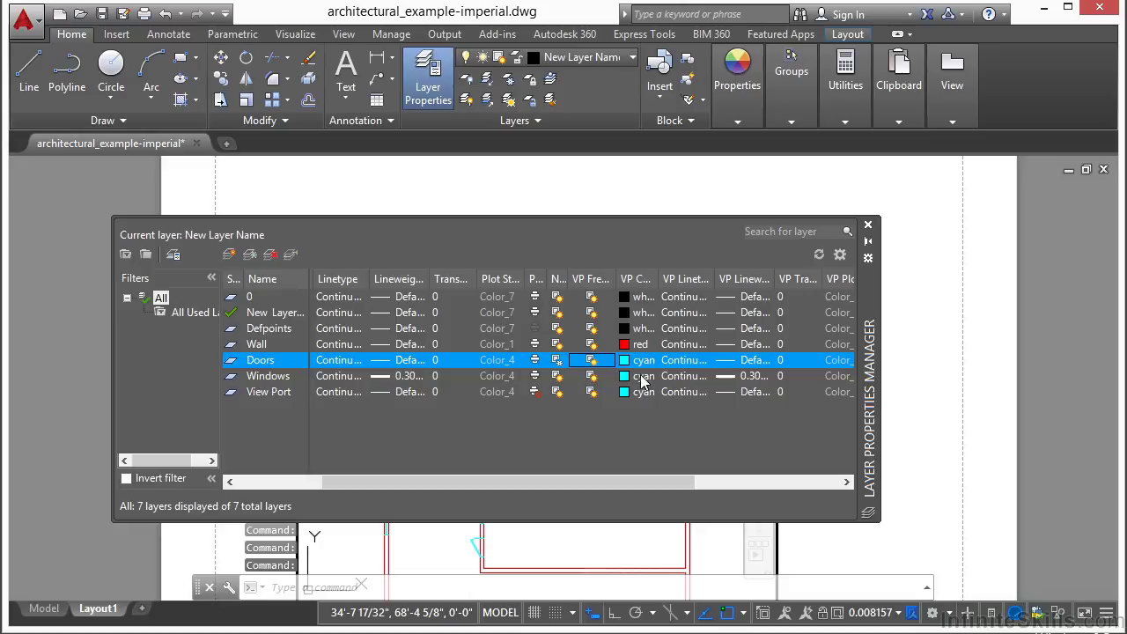
pyautogui.click(867, 225)
# Step: Enlarge the plan around a door inside the viewport, and leave the viewport to return to the Model space
pyautogui.scroll(5, 475, 361)
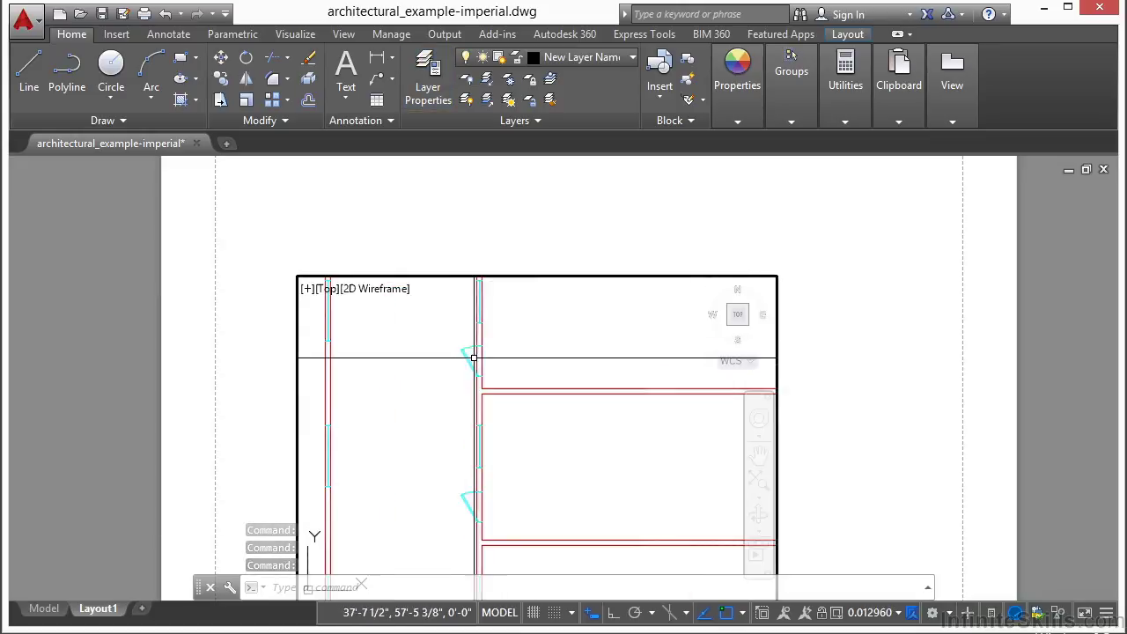
pyautogui.doubleClick(547, 263)
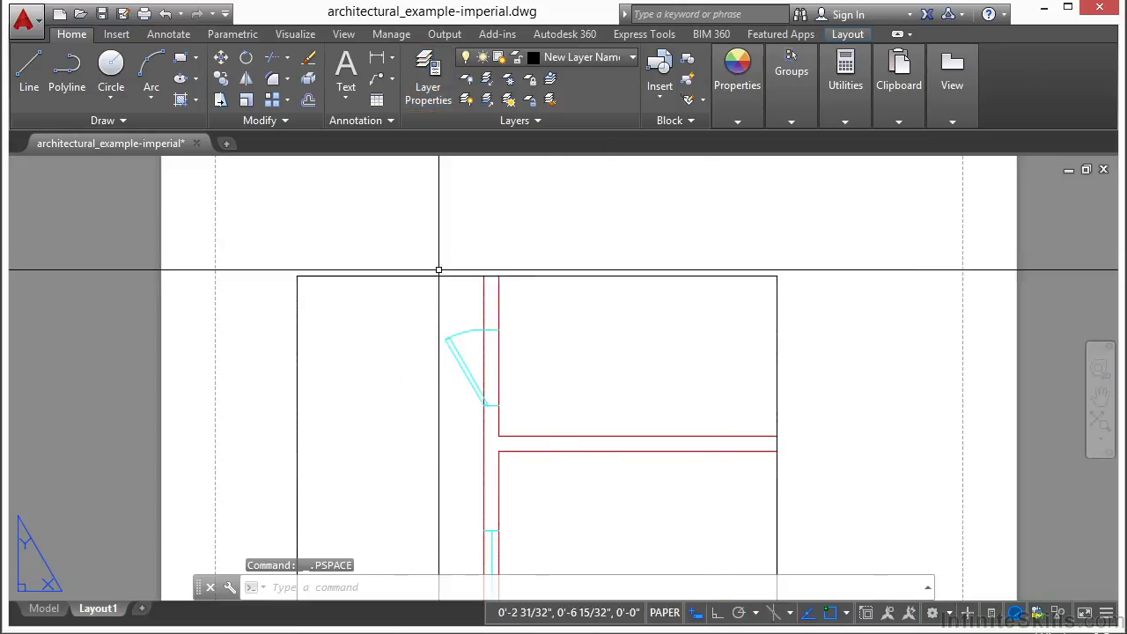
pyautogui.scroll(-4, 474, 332)
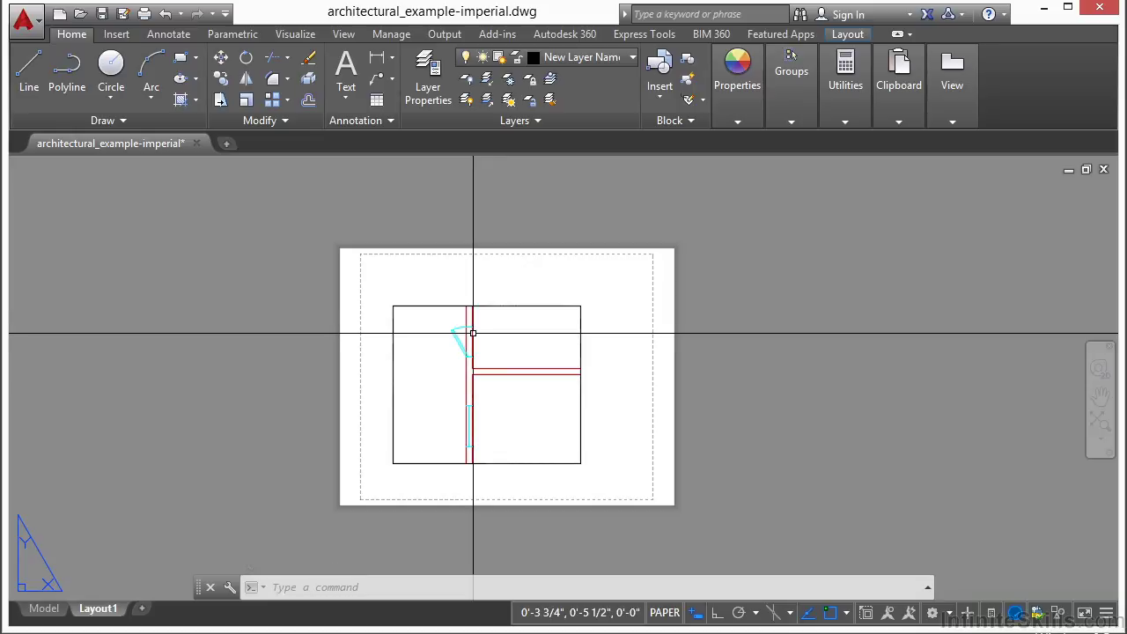
pyautogui.click(40, 609)
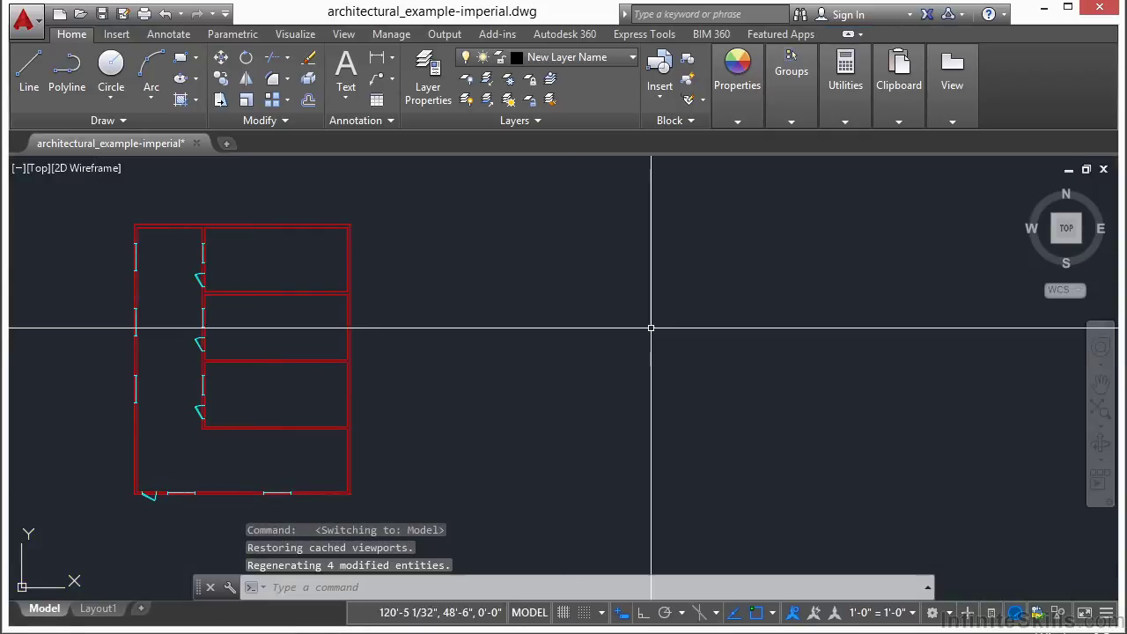